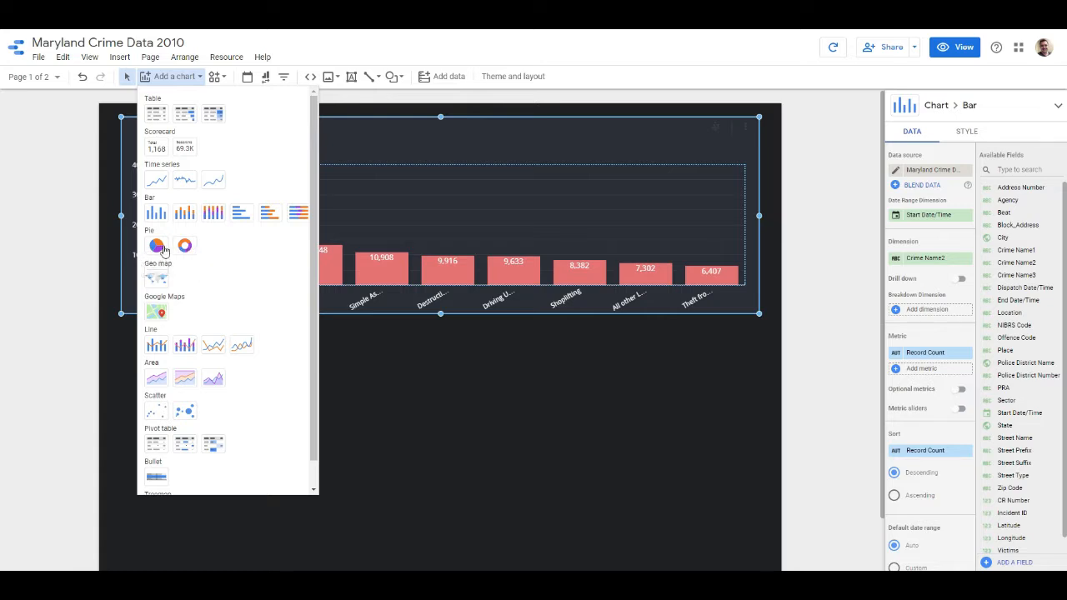
- Insert a donut chart below the bar chart and enlarge it to about the bar chart's width
left_click(185, 247)
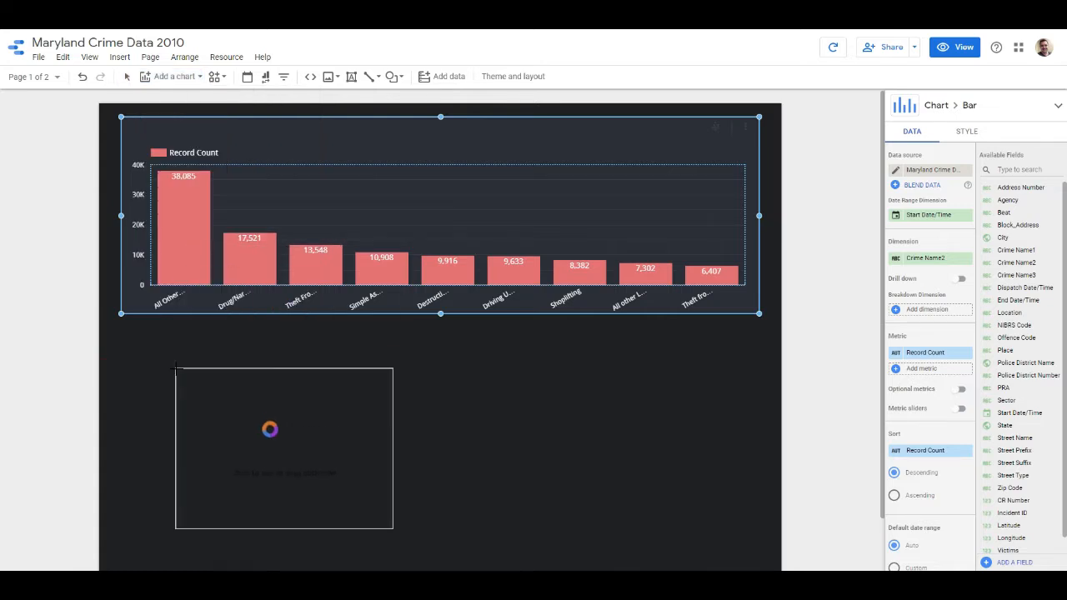
left_click(129, 345)
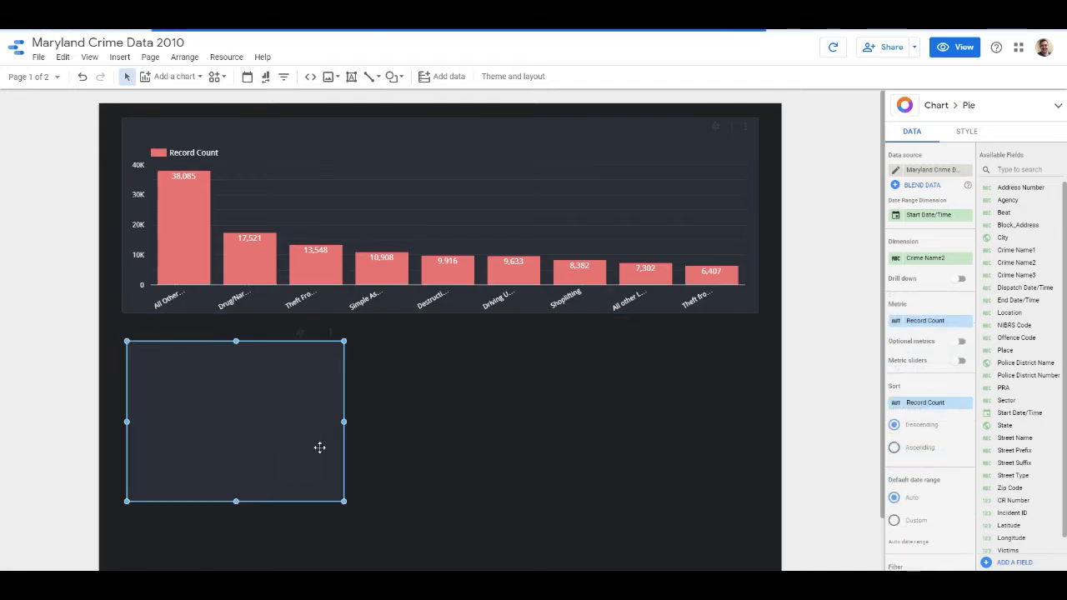
scroll(829, 353, "down", 1)
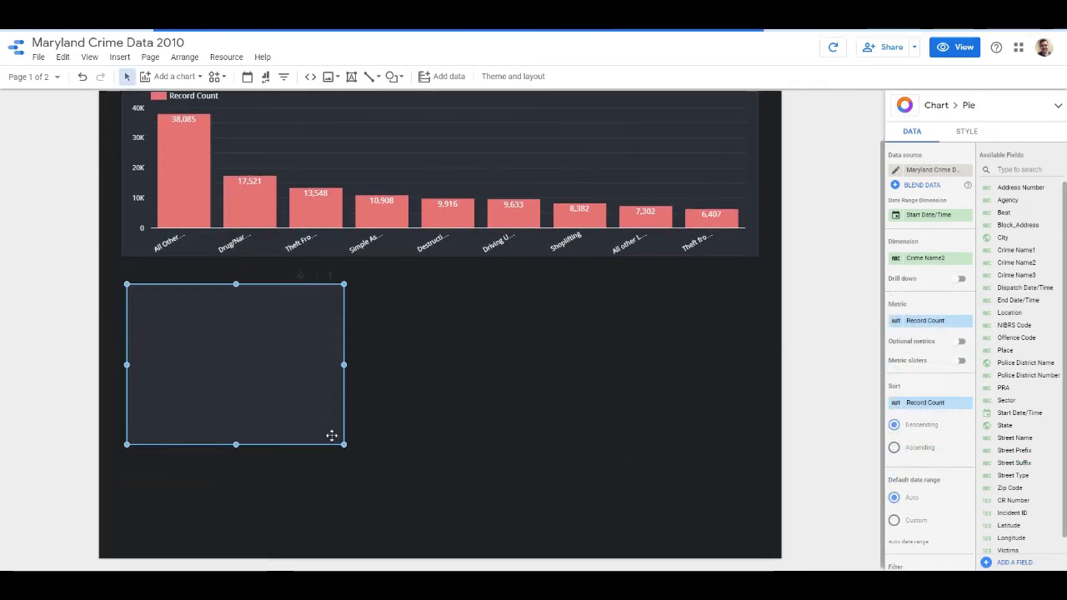
left_click_drag(345, 447, 548, 534)
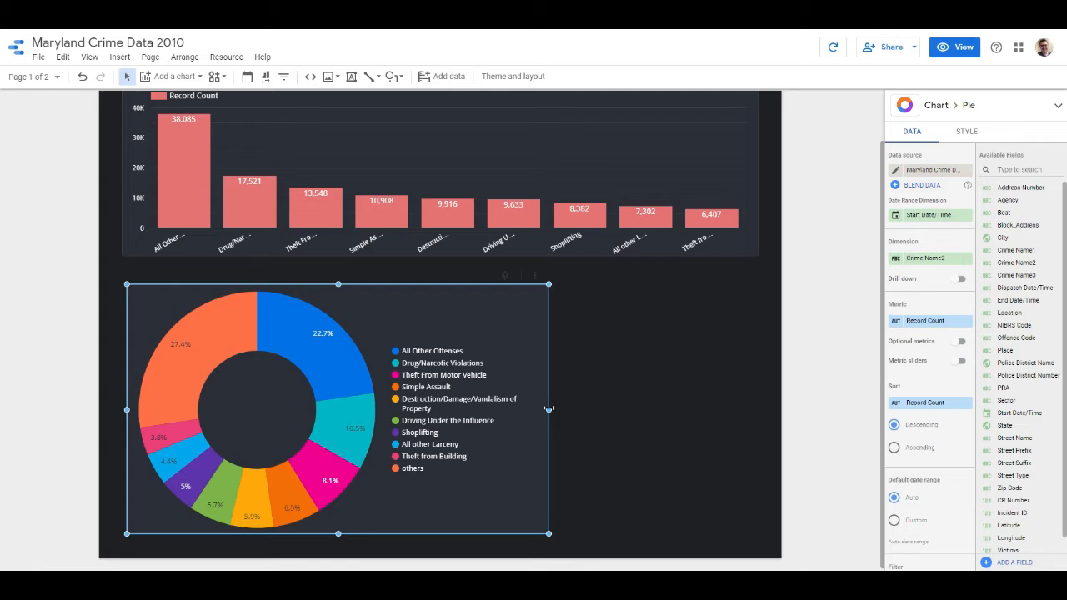
left_click_drag(549, 409, 752, 408)
left_click_drag(133, 406, 122, 408)
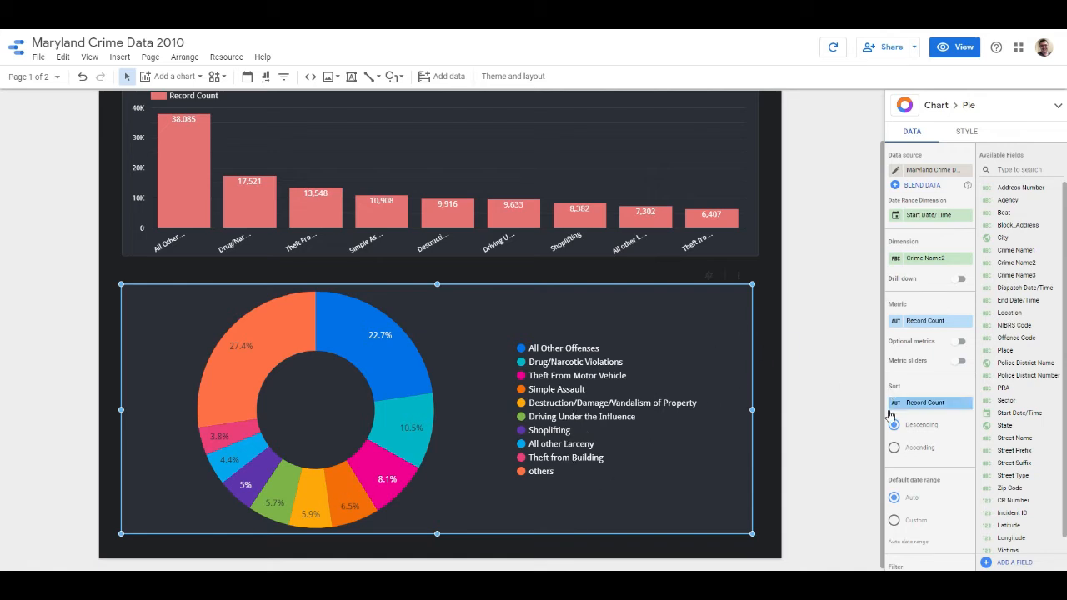
- Try the donut chart with 5 slices and settle on 7 slices
left_click(964, 134)
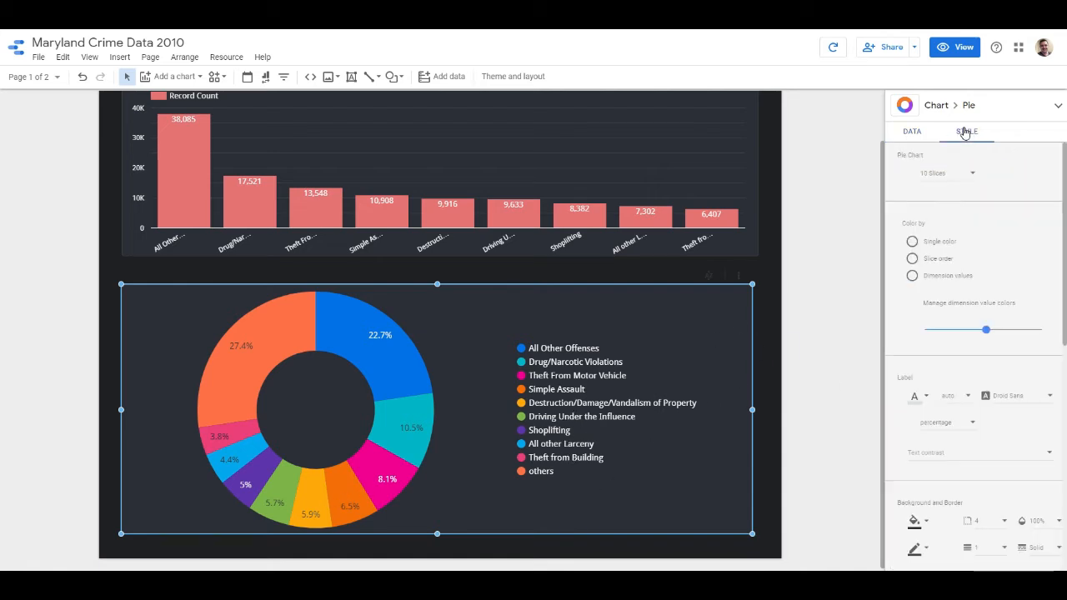
left_click(971, 175)
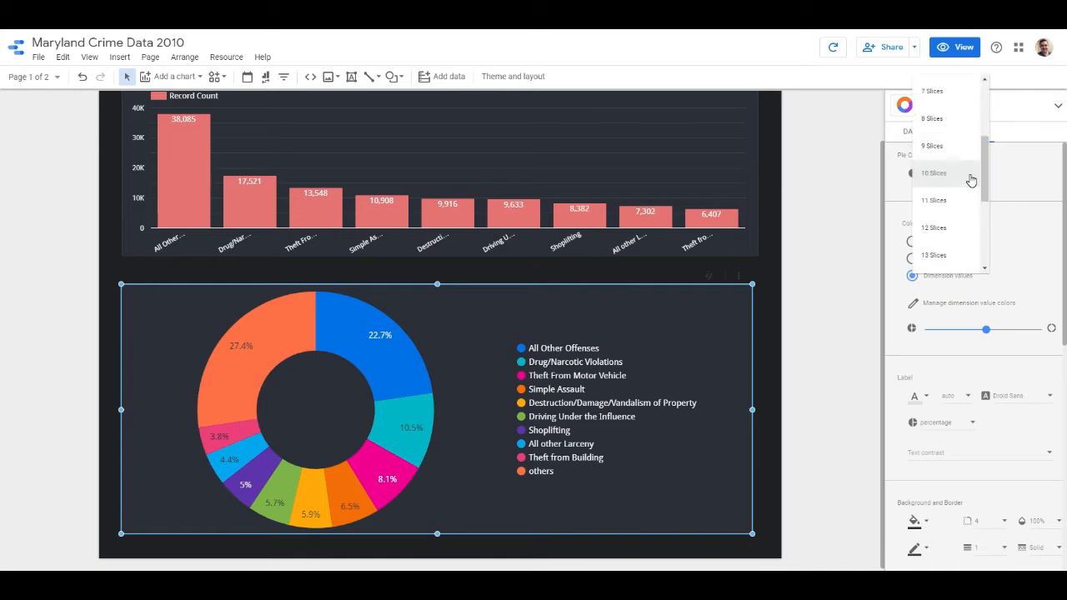
scroll(960, 111, "up", 2)
left_click(959, 87)
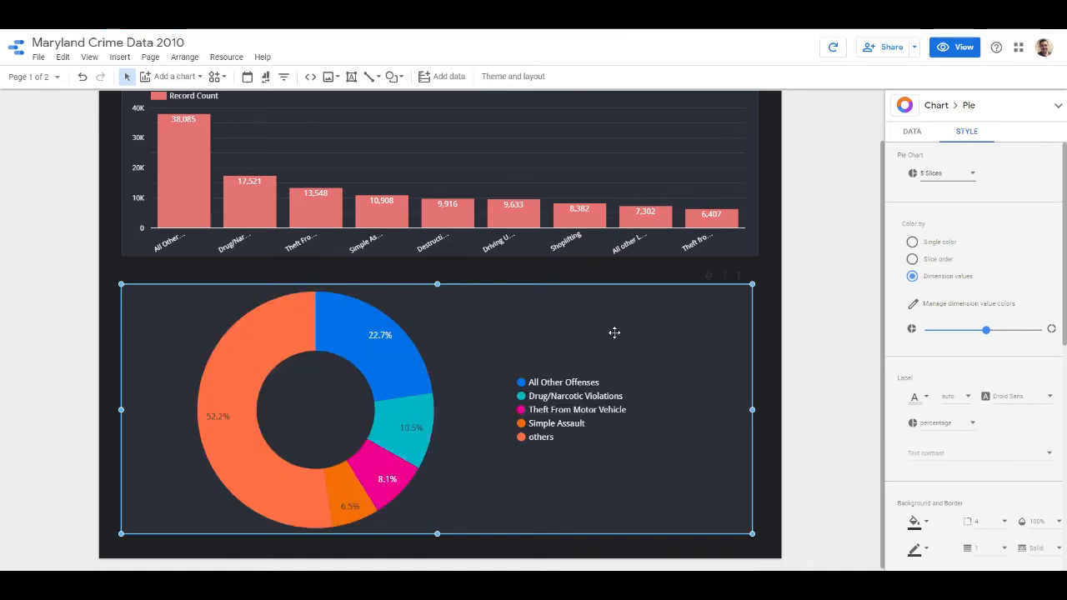
left_click(972, 172)
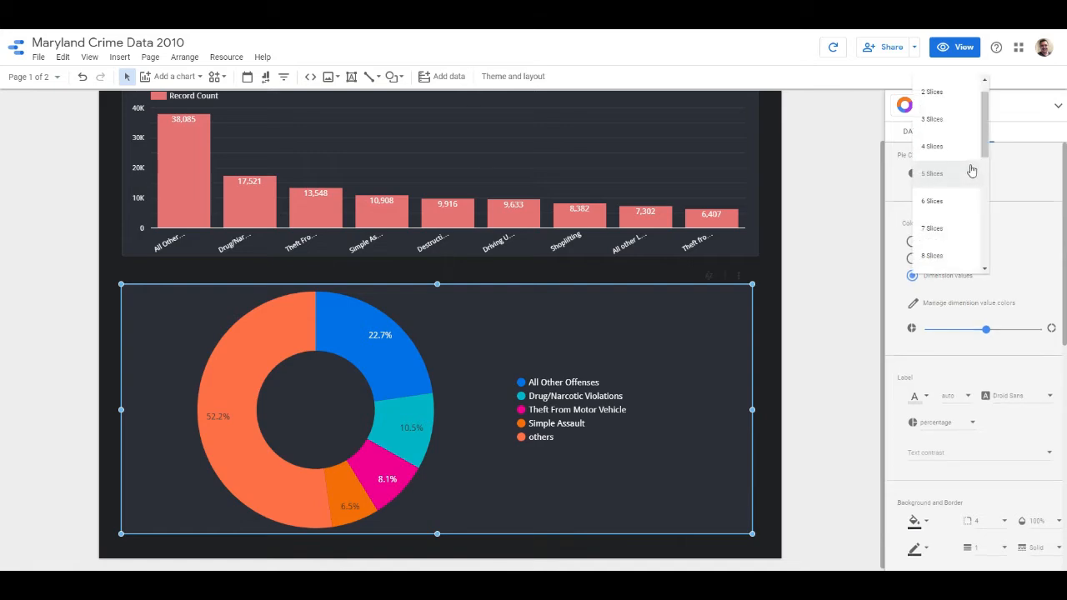
left_click(947, 230)
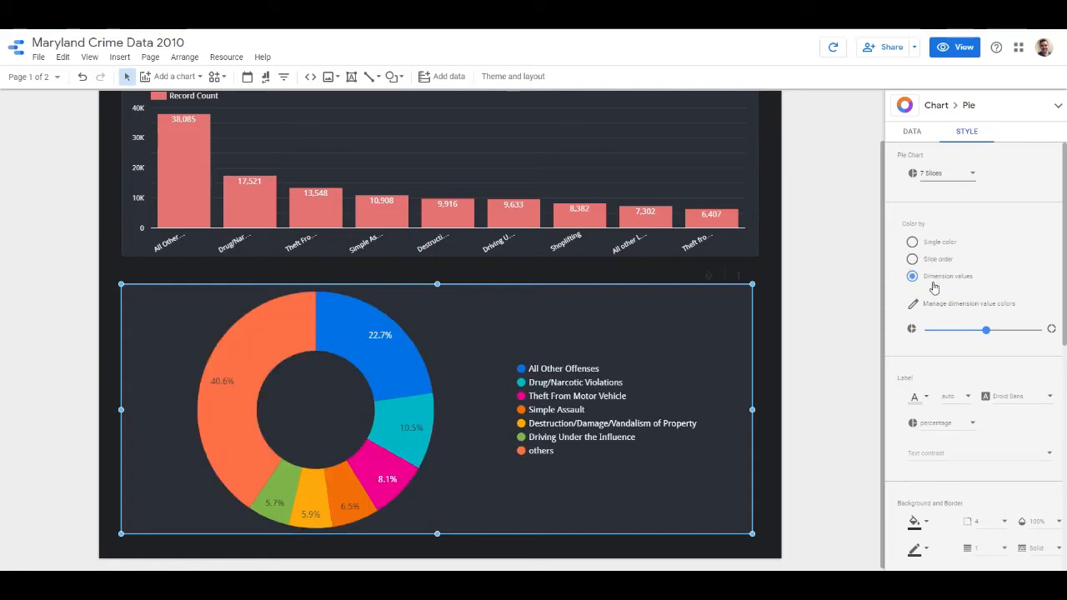
- Try coloring the donut slices by single color and by slice order, and return to dimension values
left_click(912, 243)
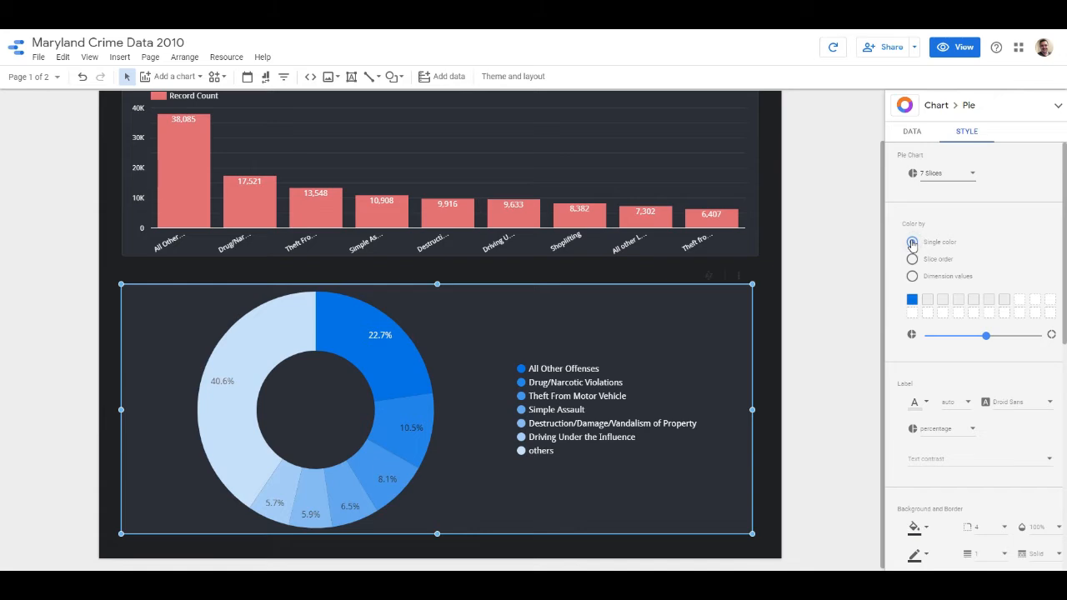
left_click(913, 260)
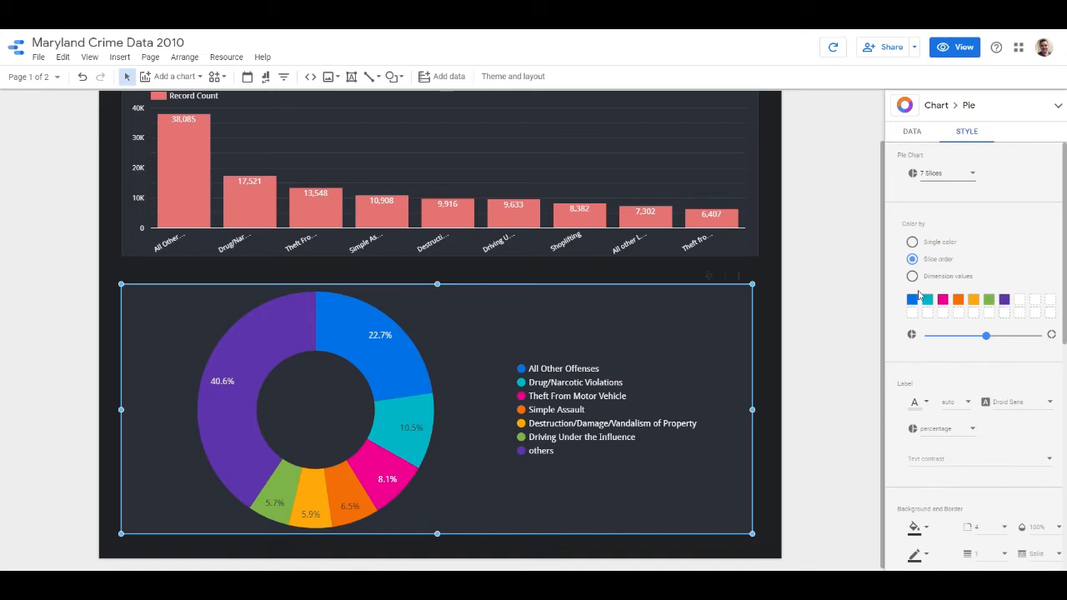
left_click(912, 278)
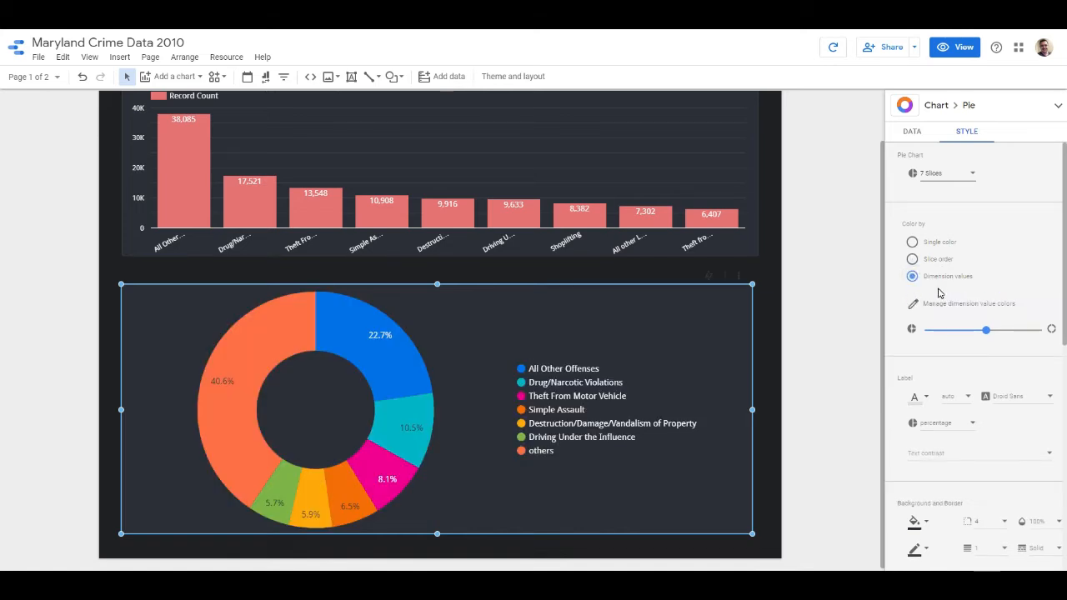
- Color the donut chart by slice order and change the seventh slice color to red
left_click(915, 260)
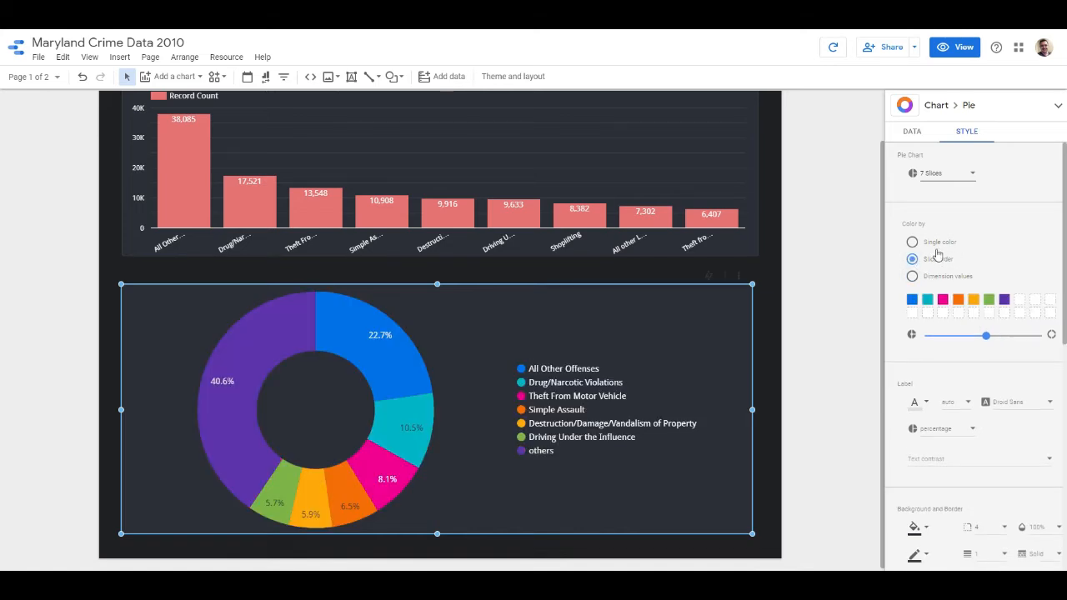
left_click(1005, 300)
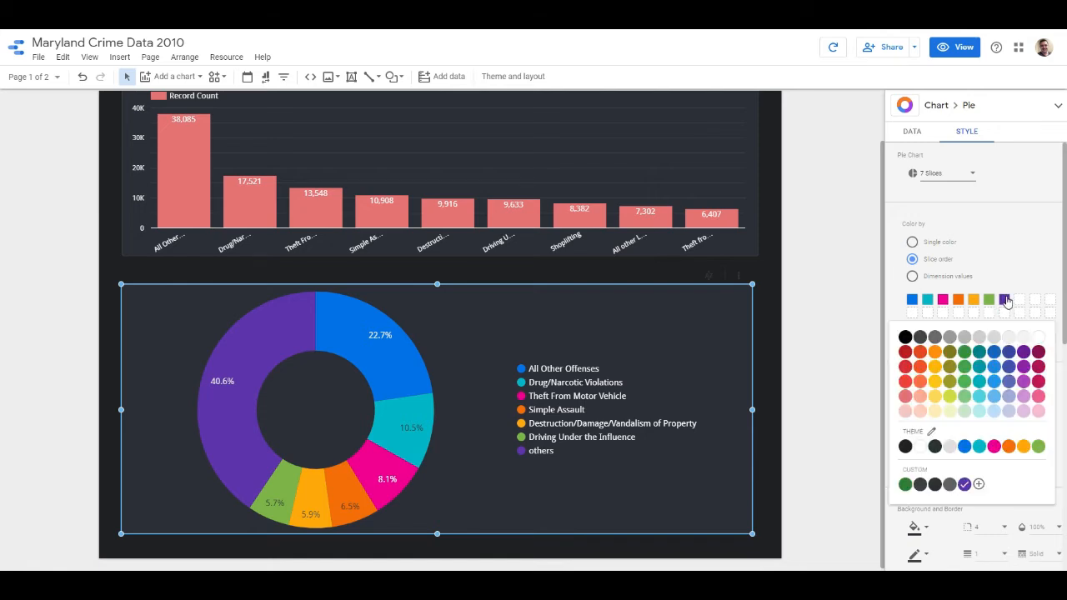
left_click(906, 365)
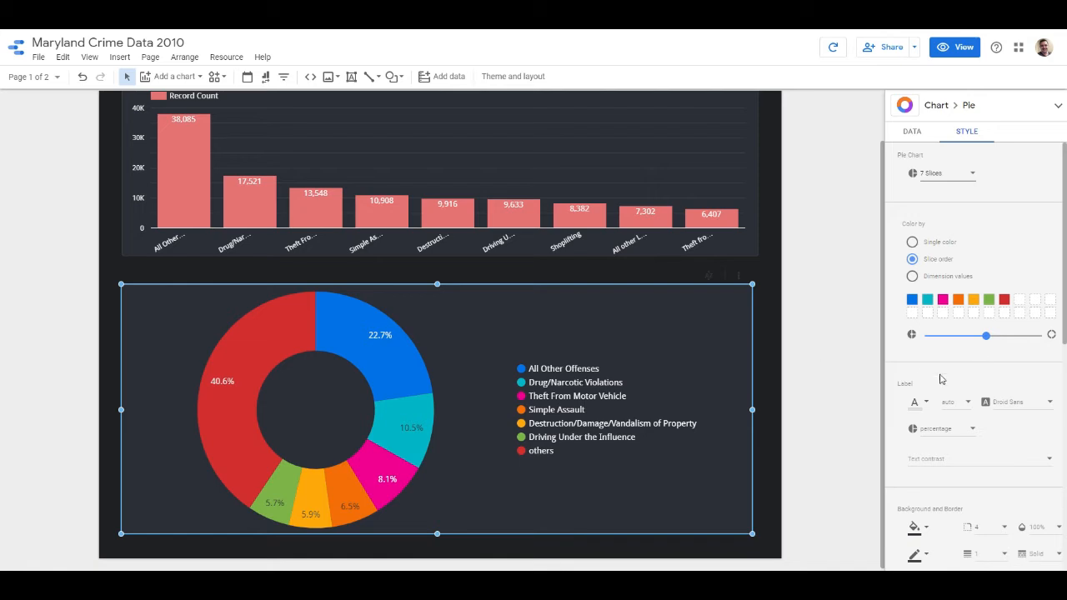
- Try black for the slice labels, set their color to white, and leave the font size at auto
scroll(953, 389, "down", 1)
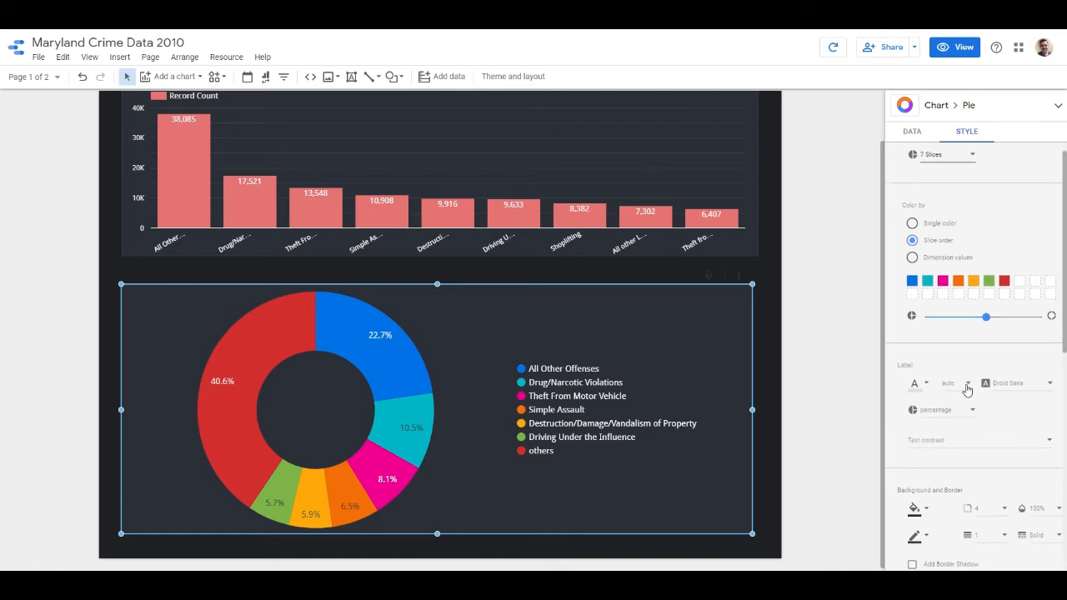
left_click(917, 383)
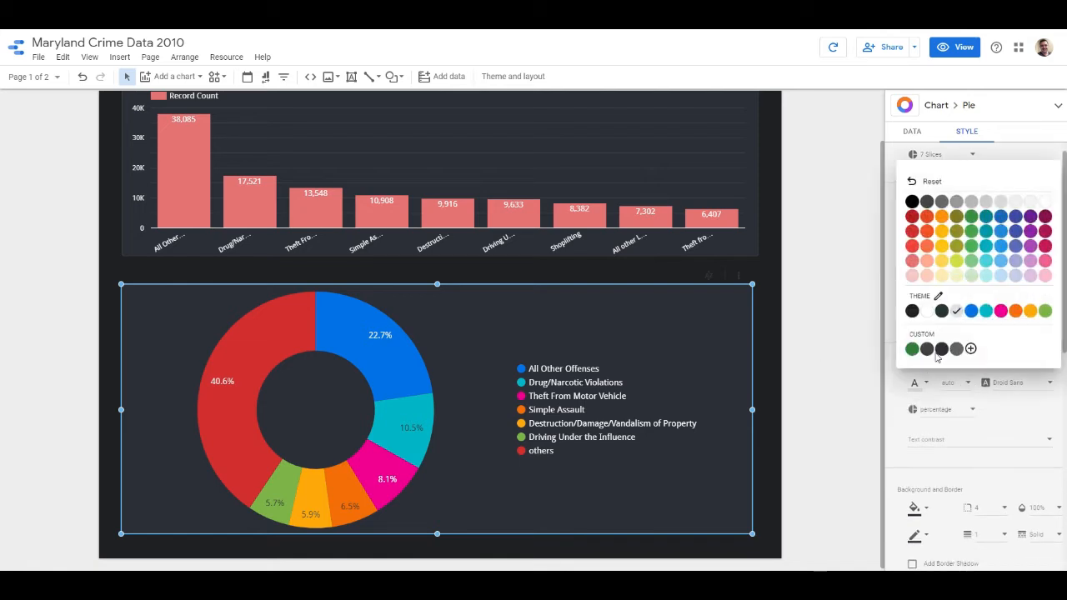
left_click(912, 314)
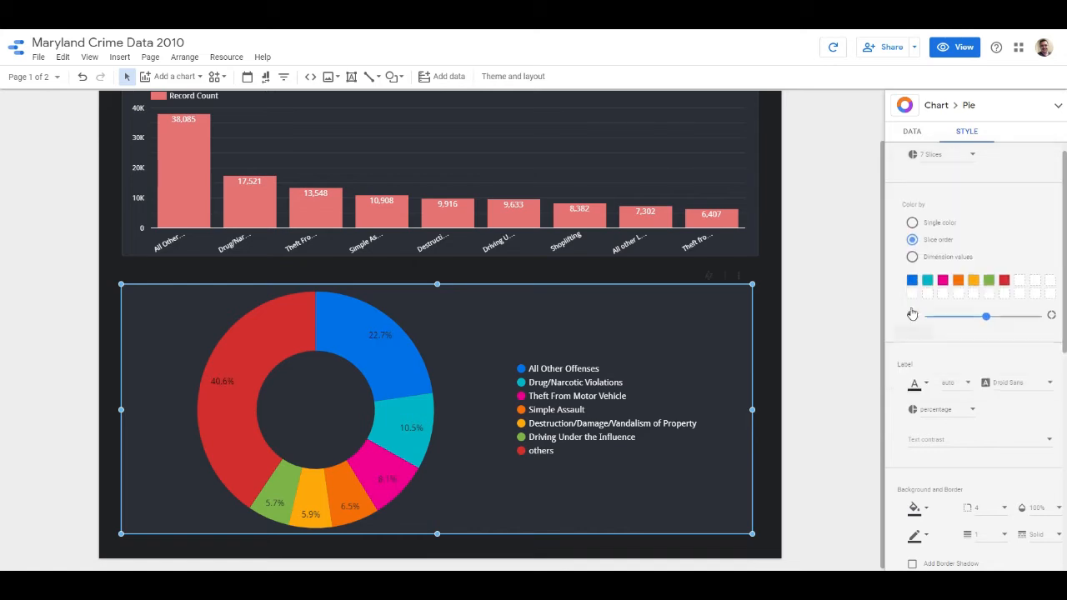
left_click(920, 387)
left_click(924, 320)
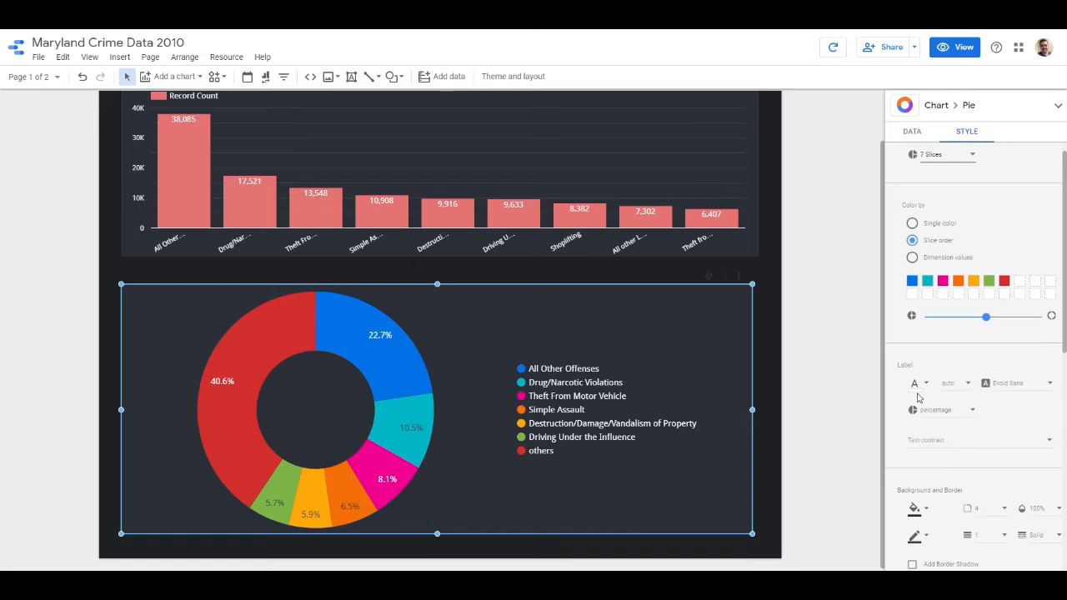
left_click(967, 389)
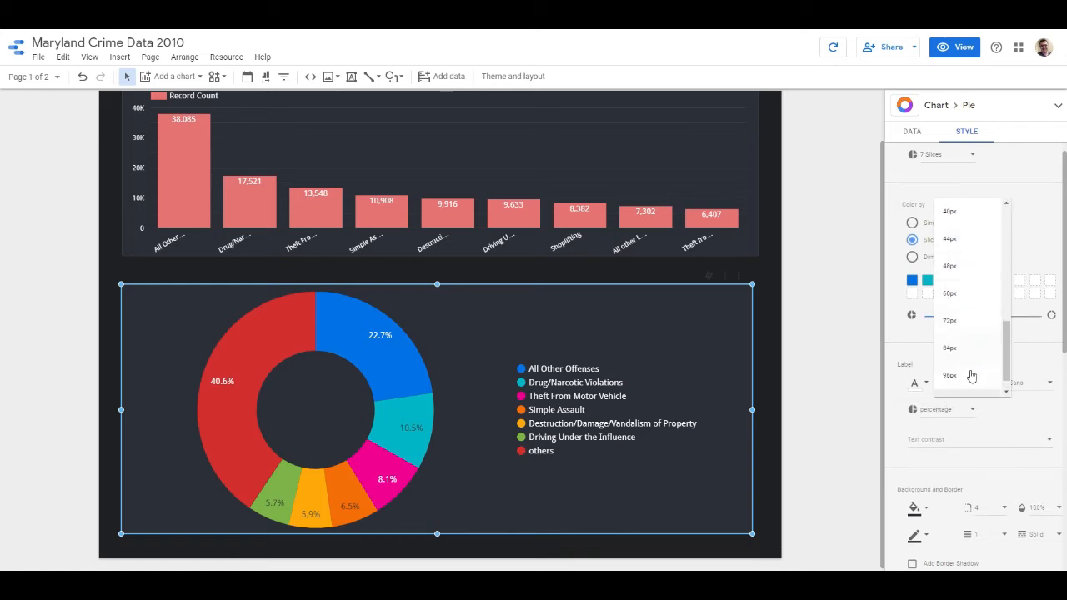
left_click(969, 401)
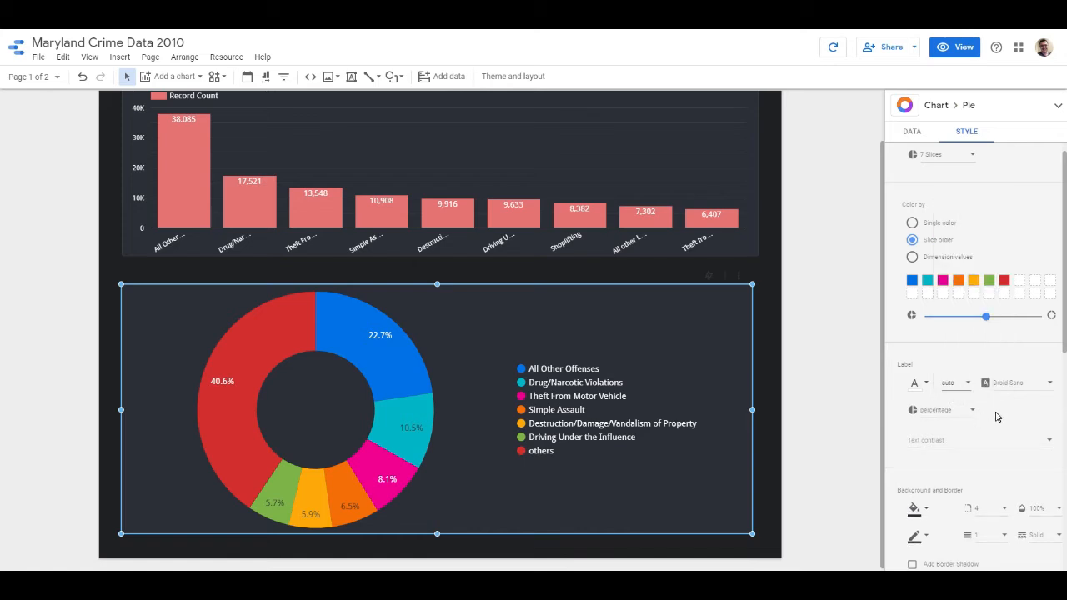
- Try showing the value as the slice label and return to percentage
left_click(971, 410)
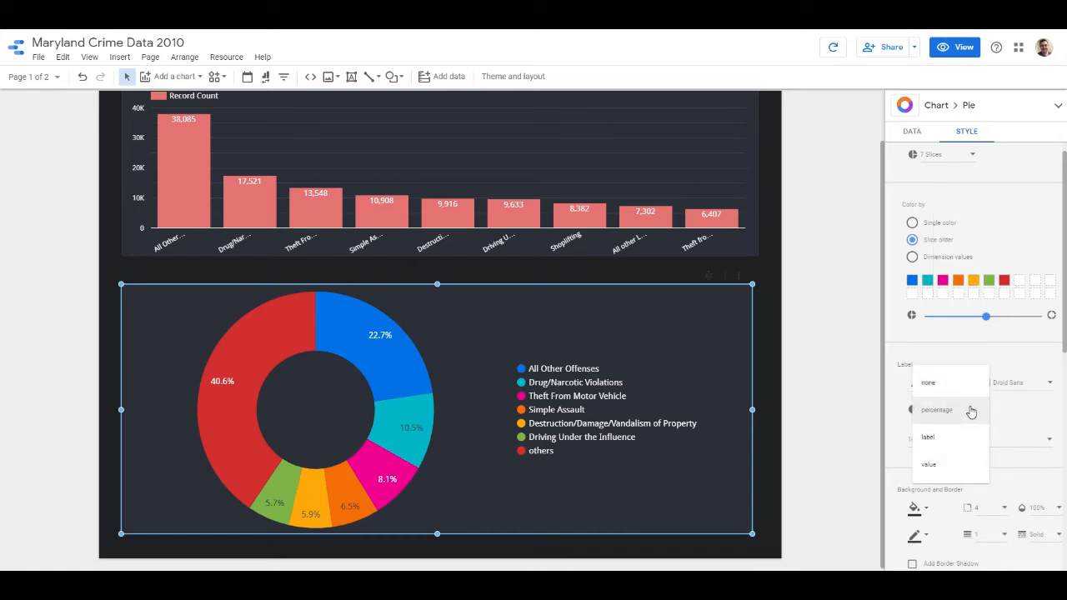
left_click(953, 465)
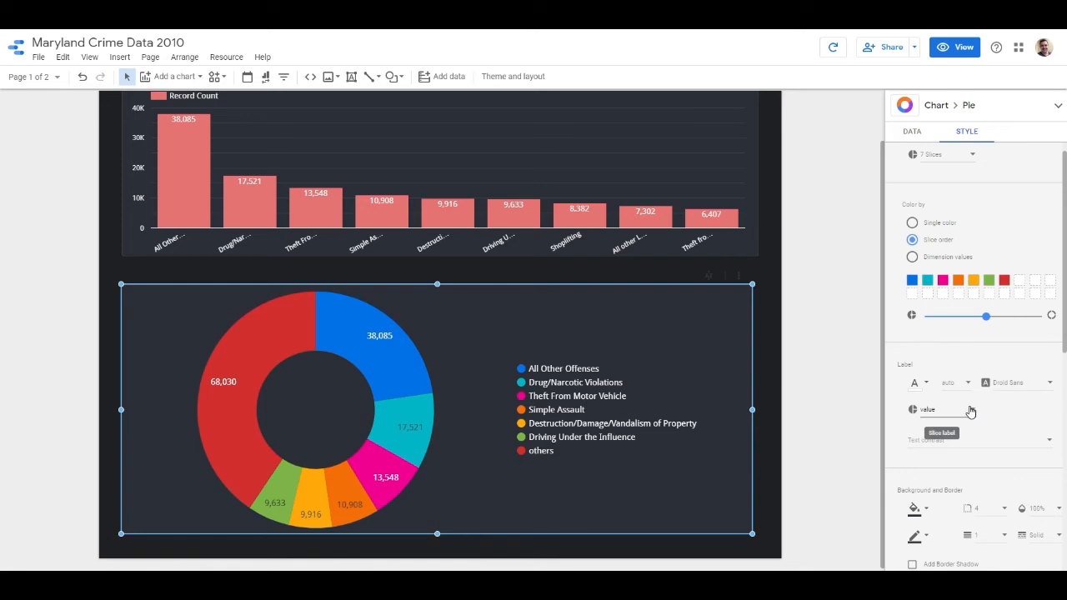
scroll(970, 410, "down", 2)
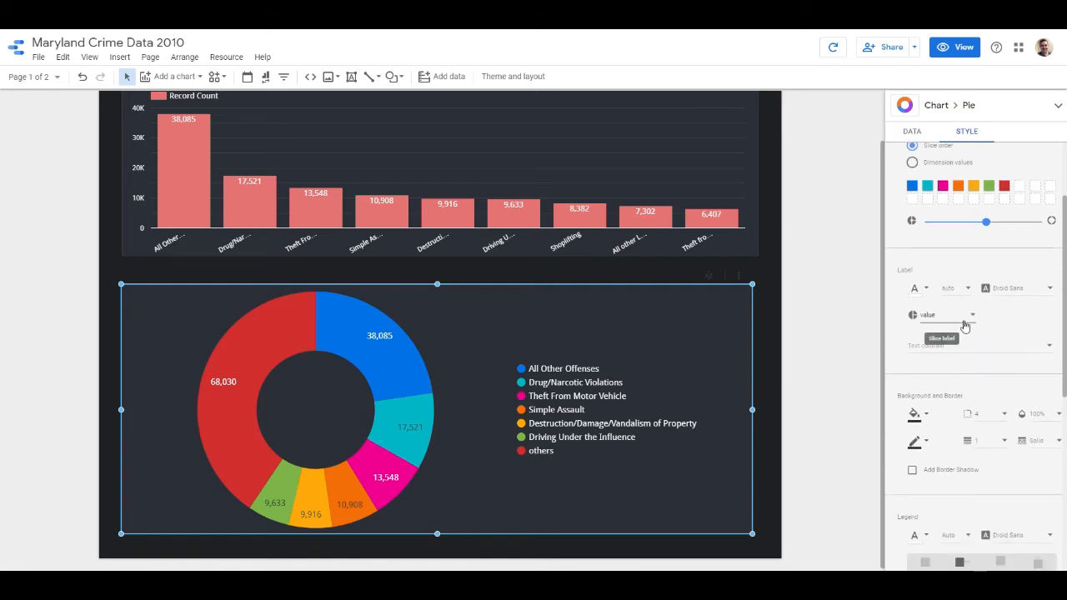
left_click(964, 316)
left_click(950, 260)
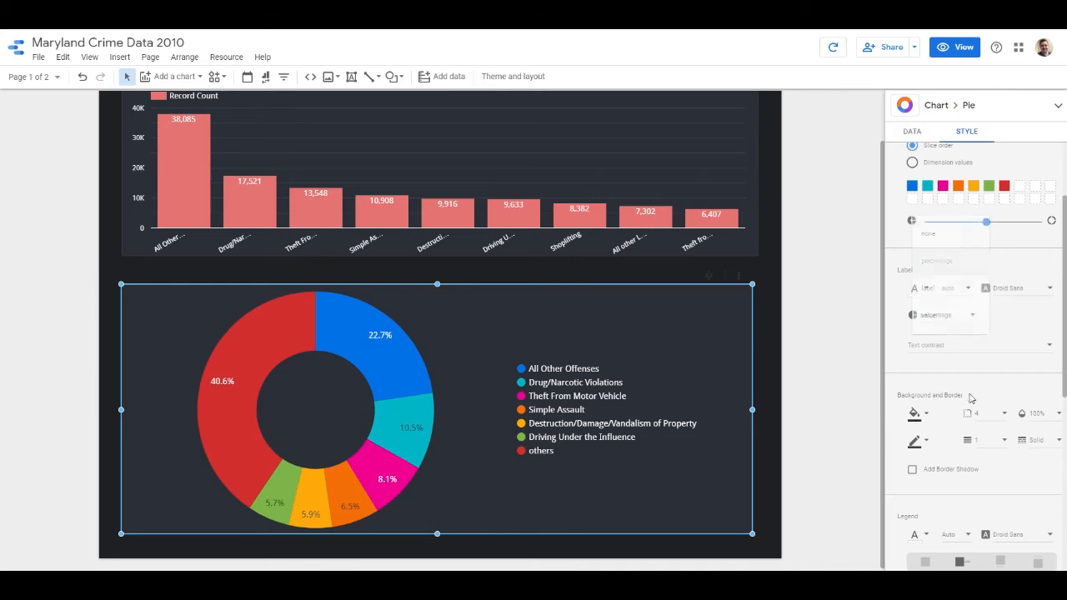
- Try white, teal, grey and dark grey backgrounds for the donut chart and settle on black
scroll(1020, 348, "down", 1)
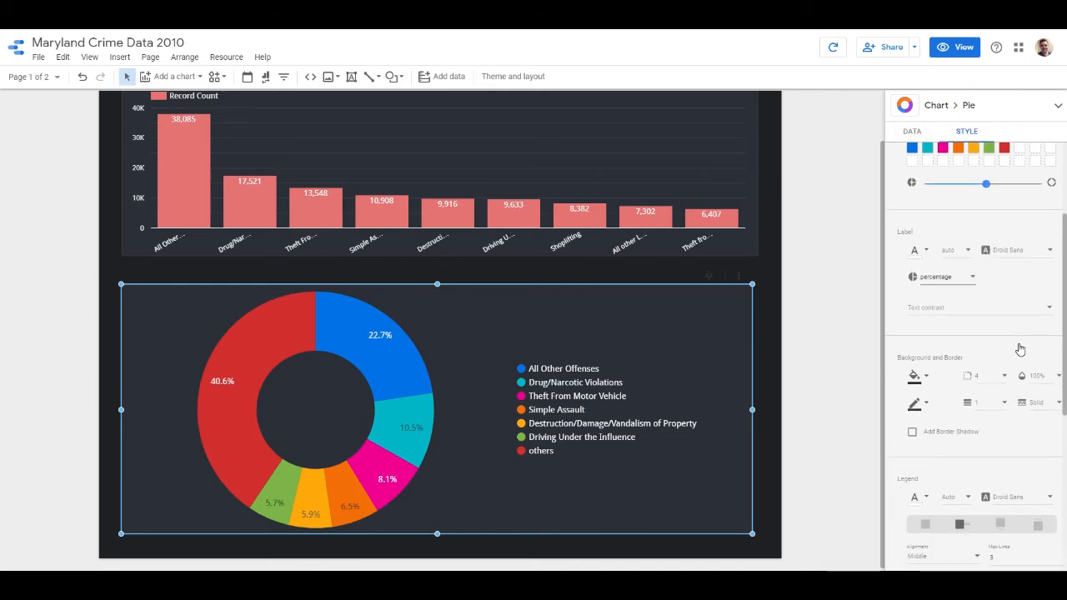
left_click(925, 377)
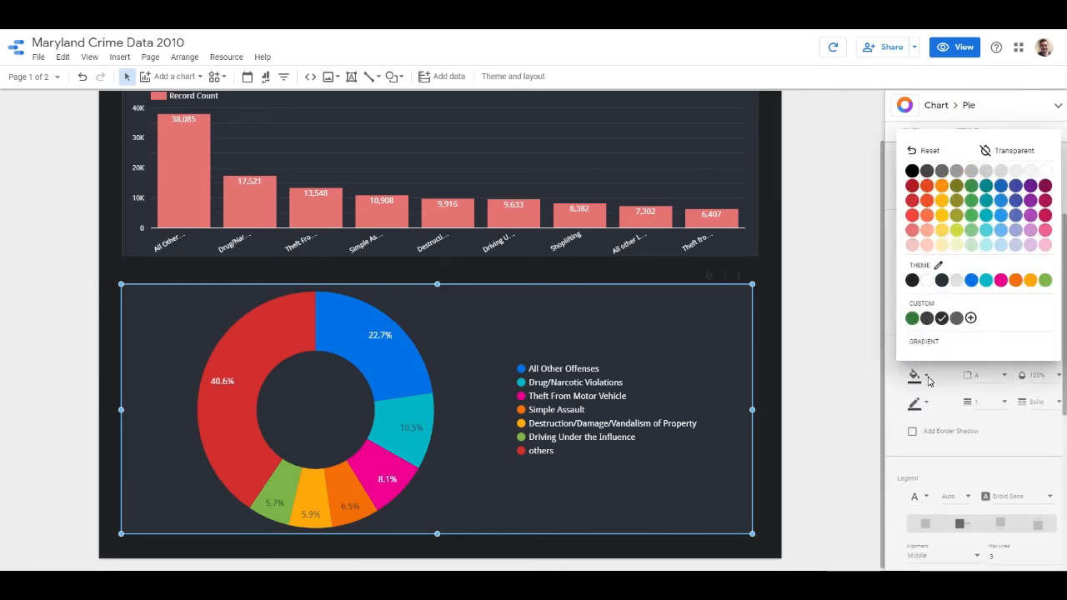
left_click(927, 280)
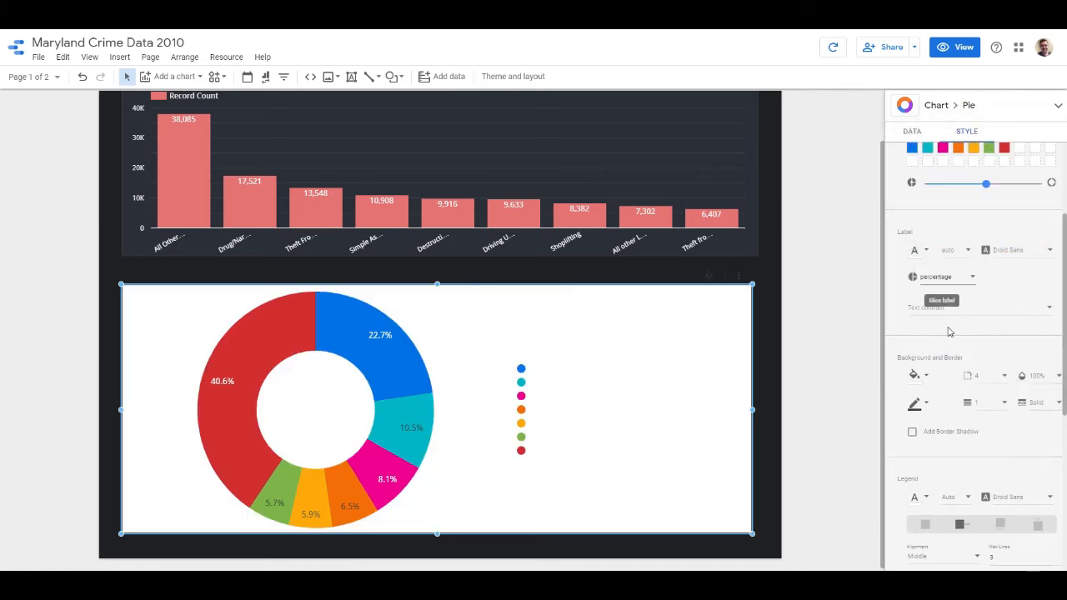
left_click(931, 378)
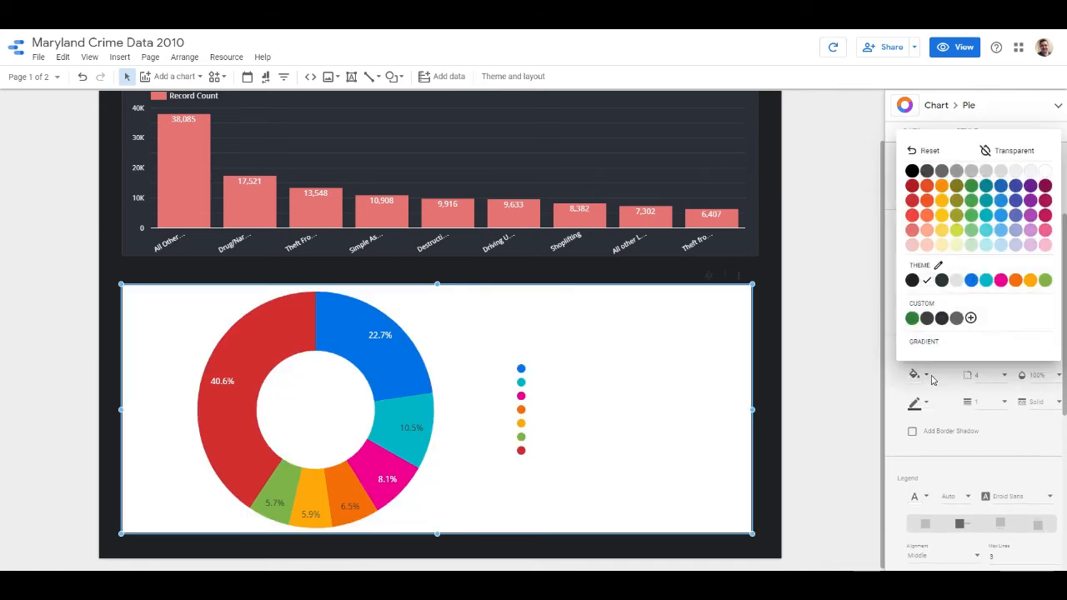
left_click(986, 282)
left_click(930, 379)
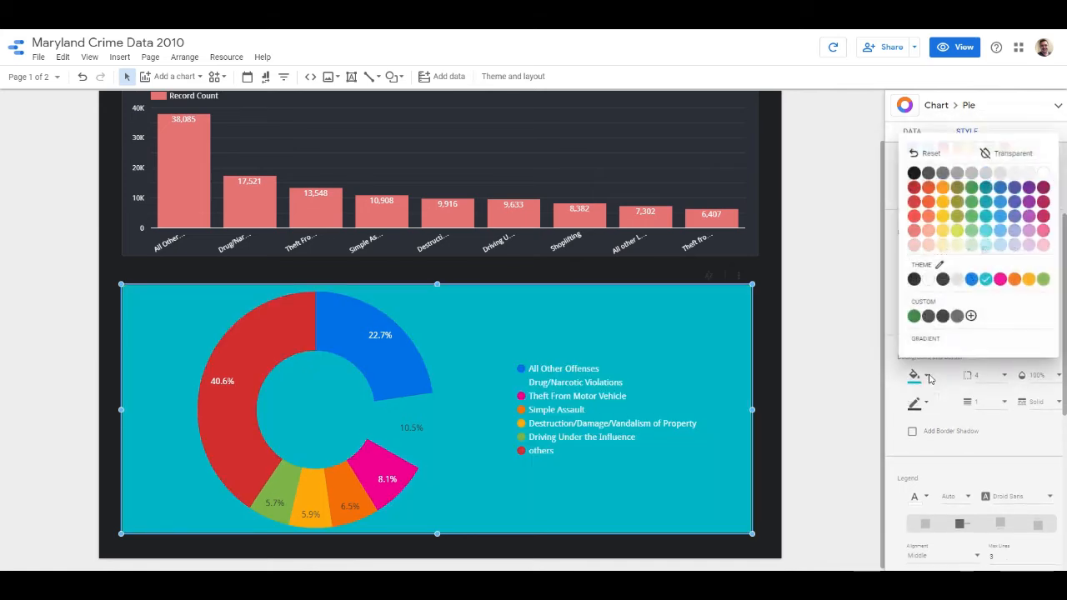
left_click(957, 171)
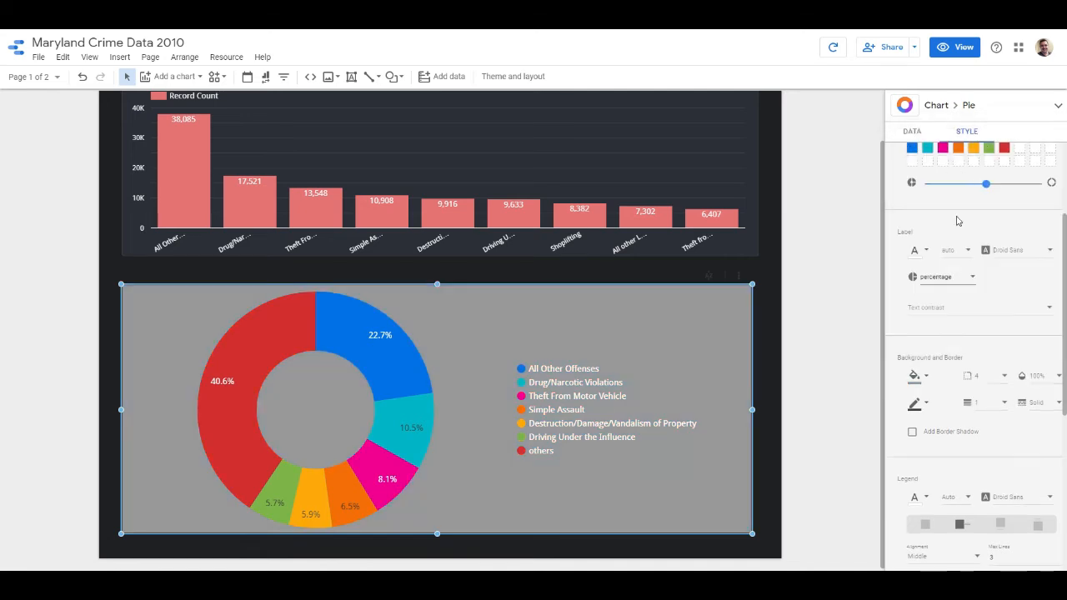
left_click(920, 375)
left_click(926, 180)
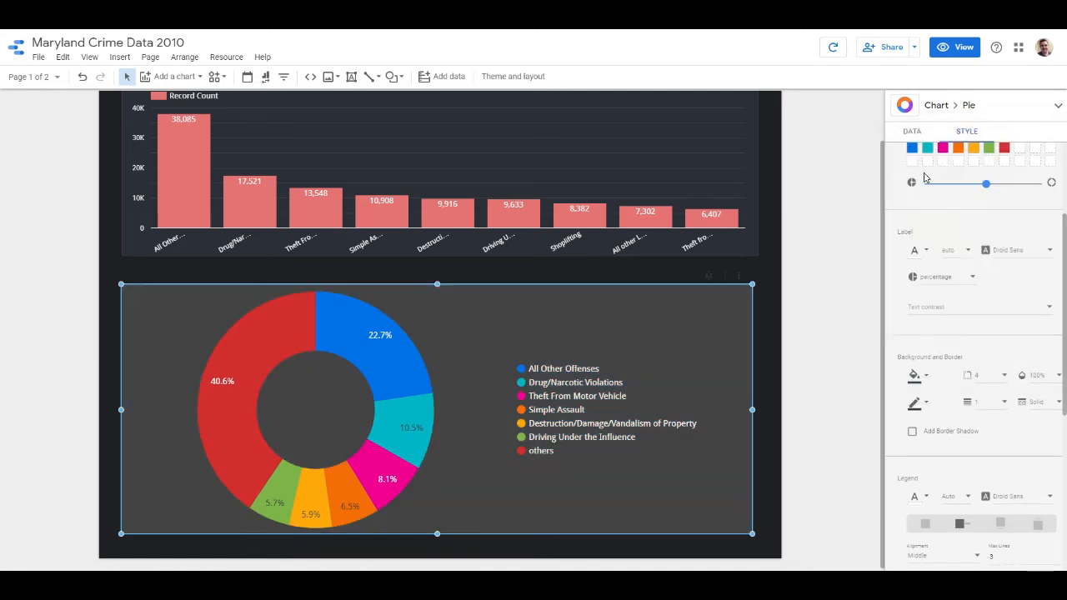
left_click(920, 376)
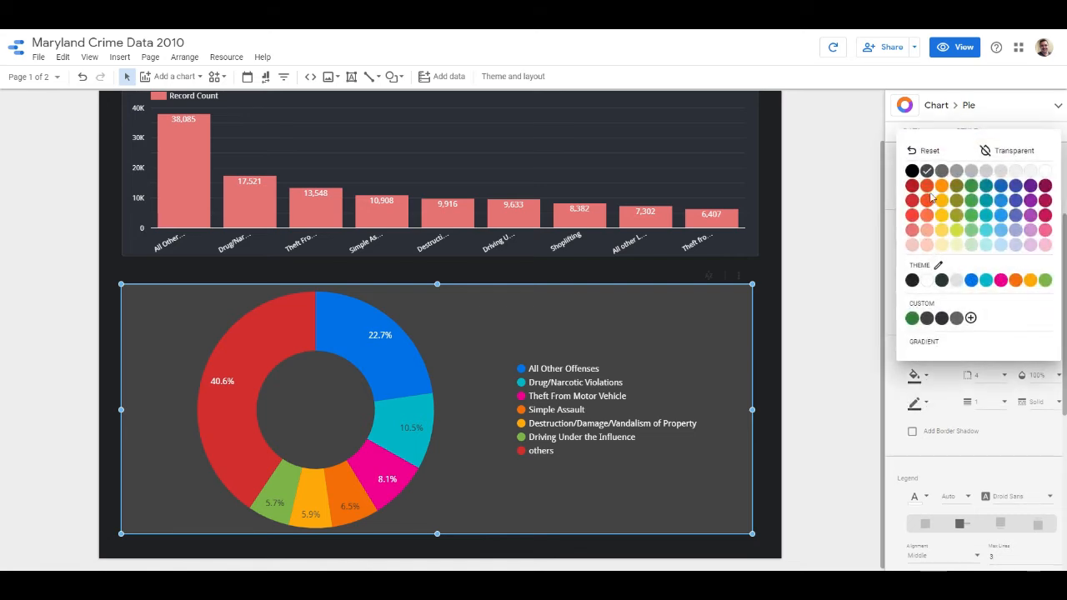
left_click(911, 180)
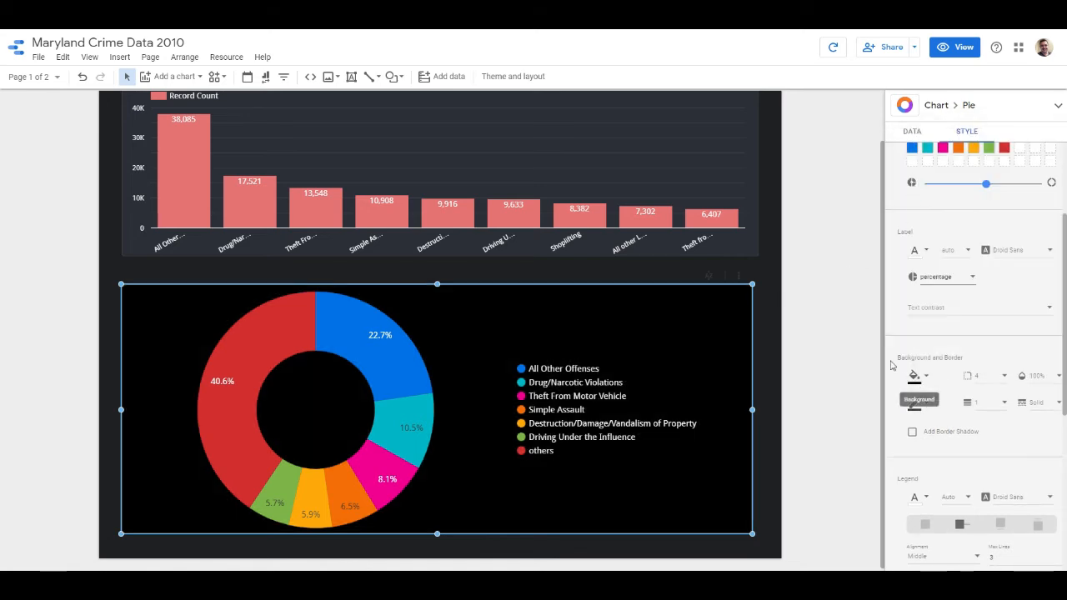
- Set the donut chart's background to the theme's dark color
left_click(923, 376)
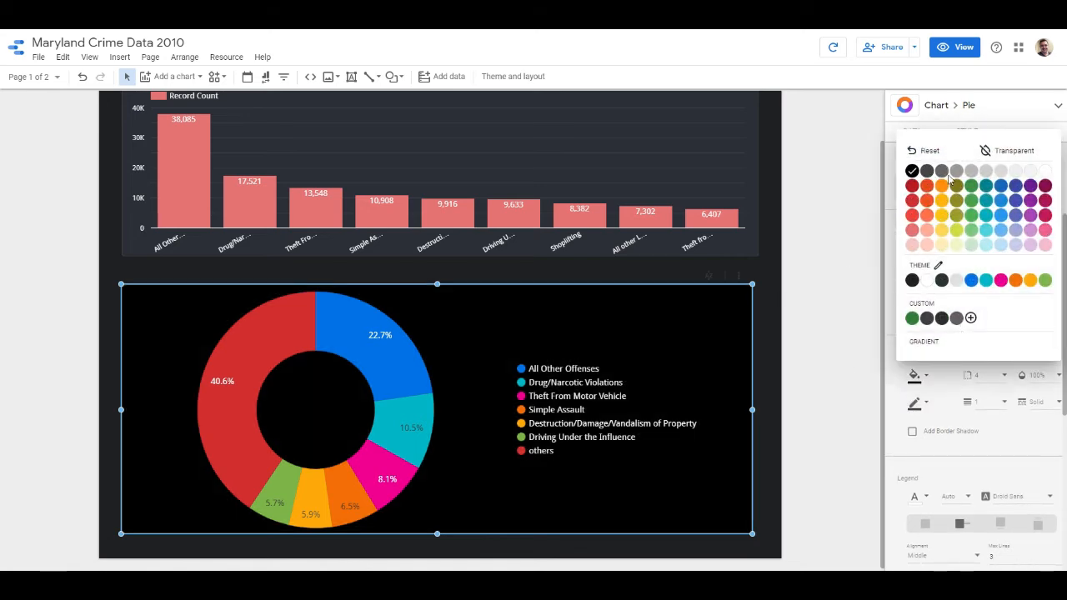
left_click(912, 280)
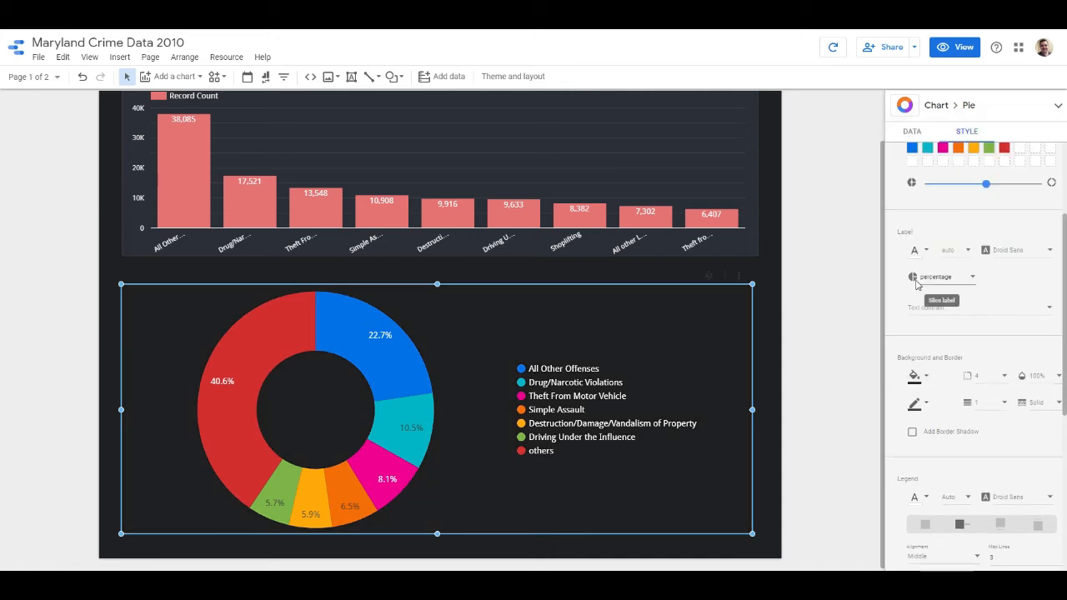
- Try the theme's dark grey for the donut chart's legend text and return it to white
scroll(966, 391, "down", 3)
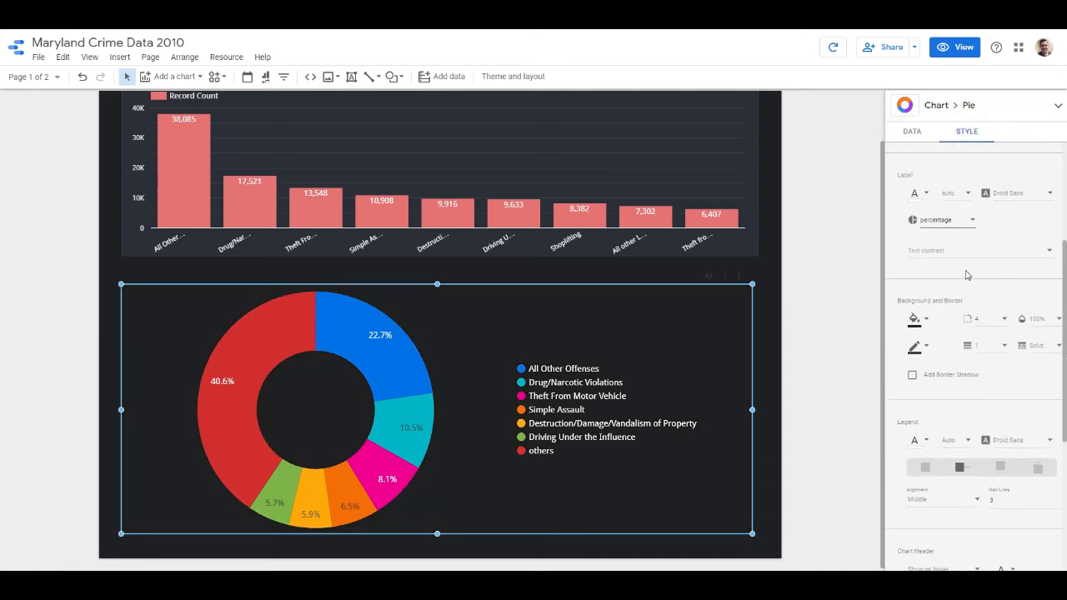
scroll(996, 403, "down", 3)
left_click(924, 384)
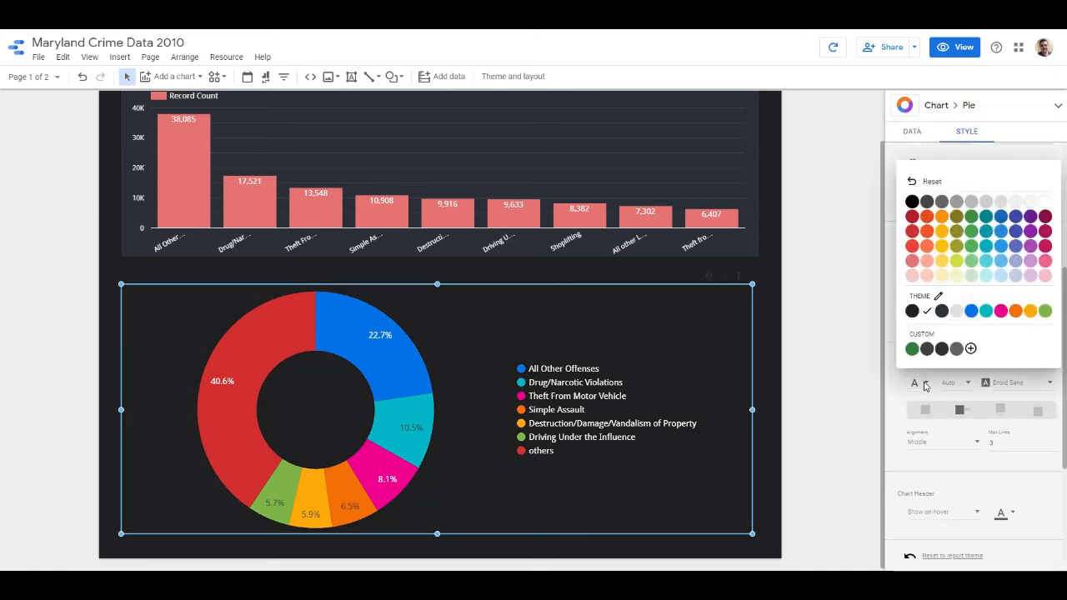
left_click(941, 311)
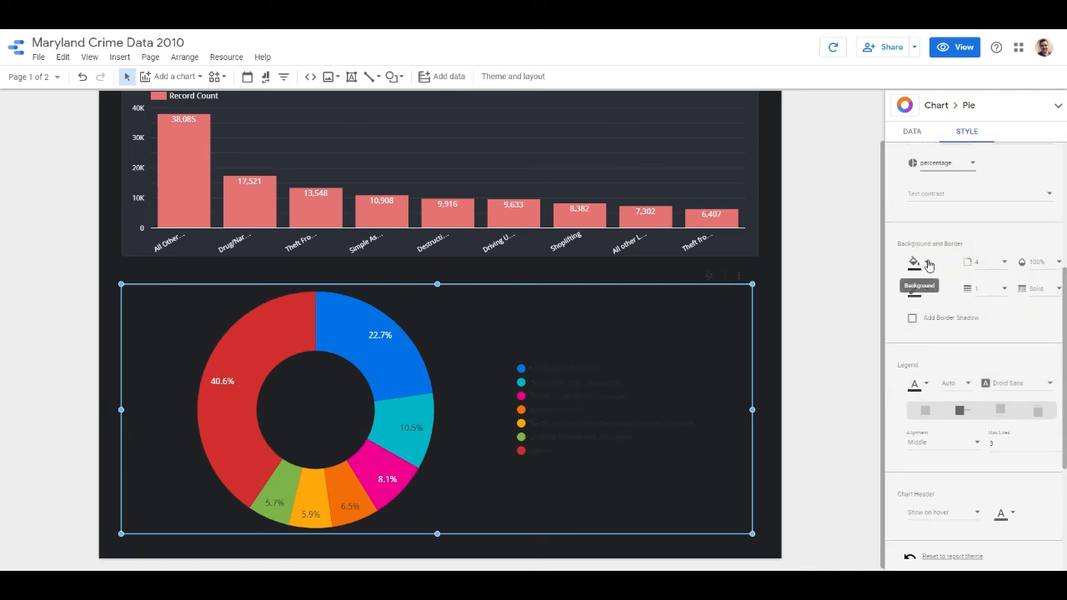
left_click(927, 381)
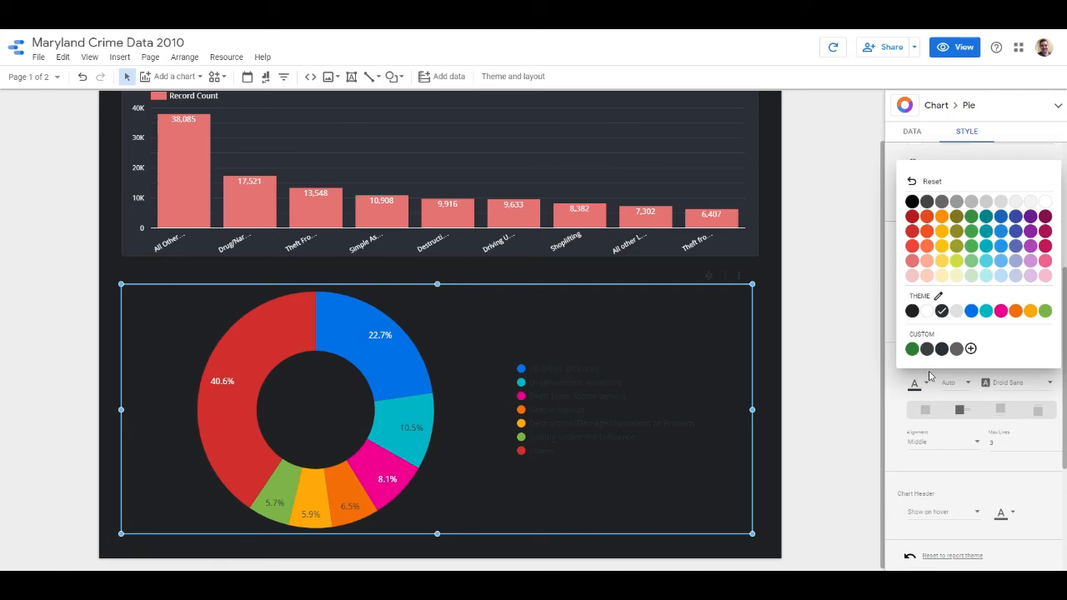
left_click(927, 311)
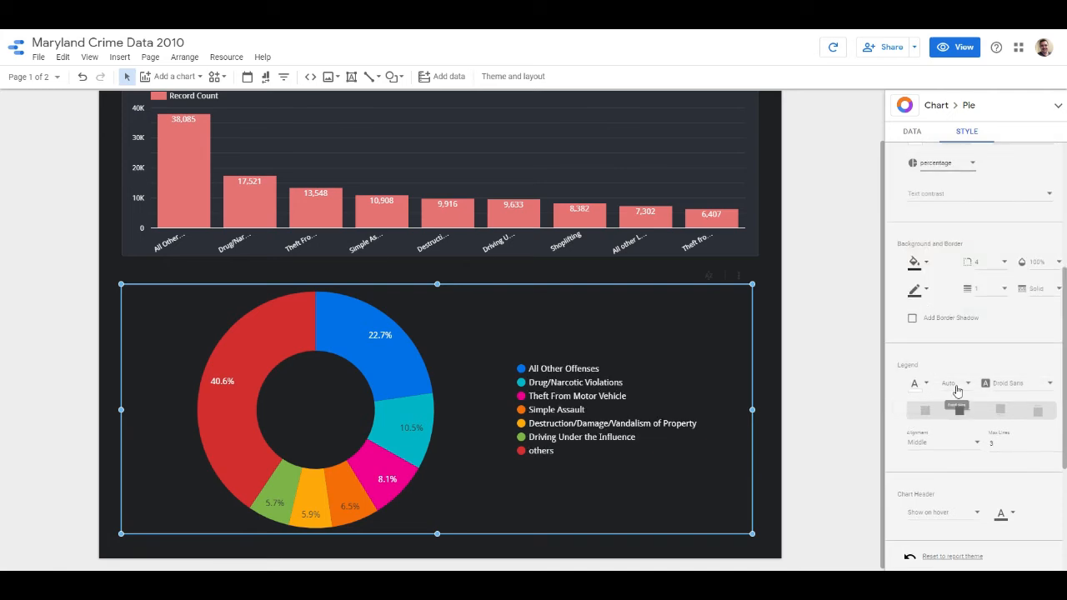
- Try the available legend positions for the donut chart, including top, and return the legend to the right
left_click(998, 412)
left_click(960, 410)
left_click(925, 411)
left_click(959, 411)
left_click(1000, 411)
left_click(1038, 411)
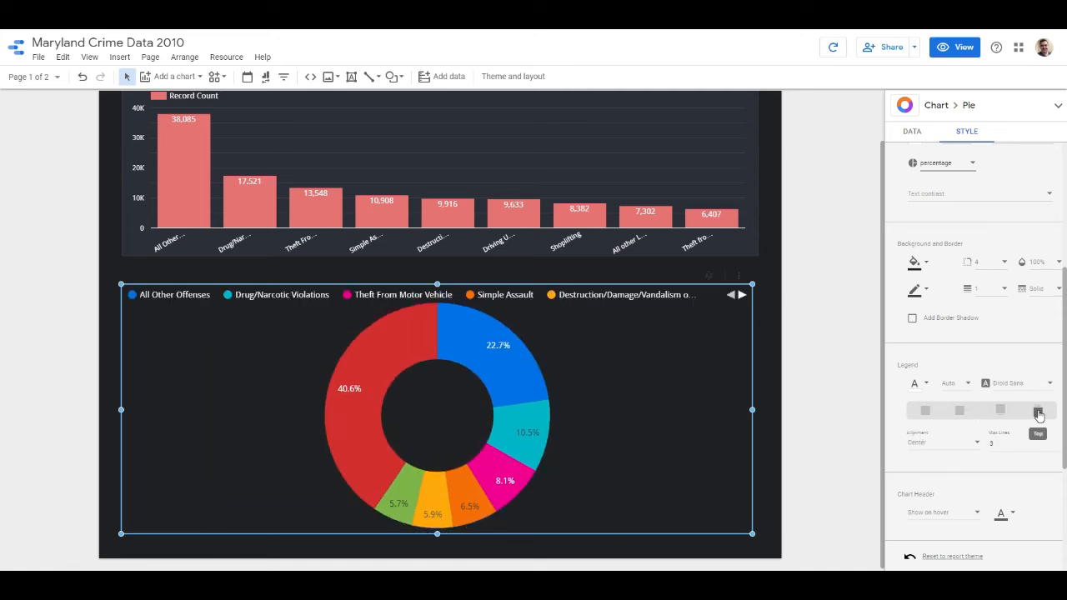
left_click(1000, 410)
left_click(960, 411)
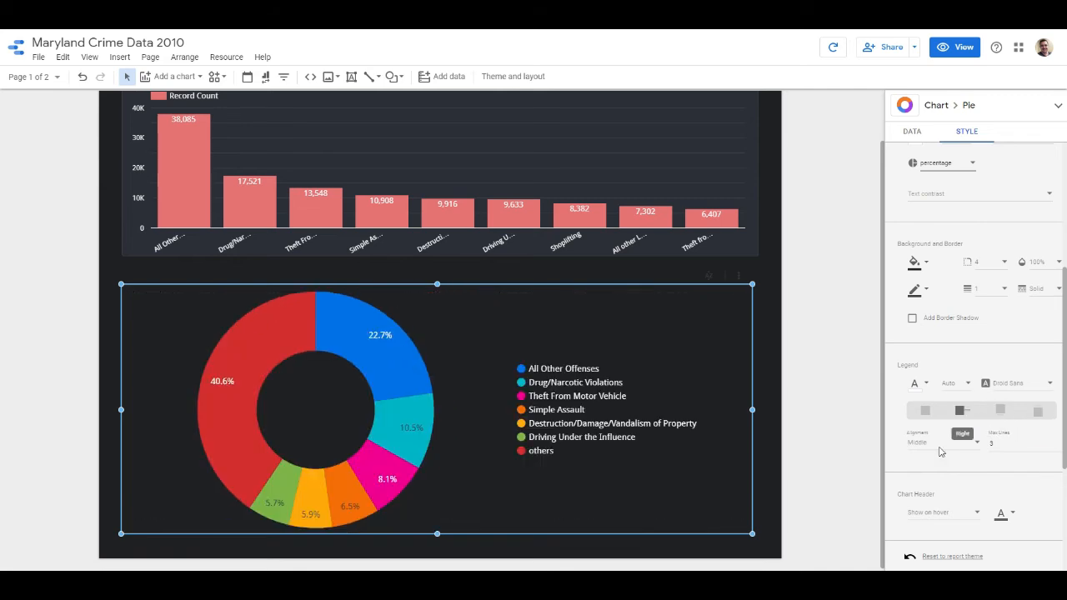
- Set the donut chart's header to Always show
scroll(1015, 500, "down", 1)
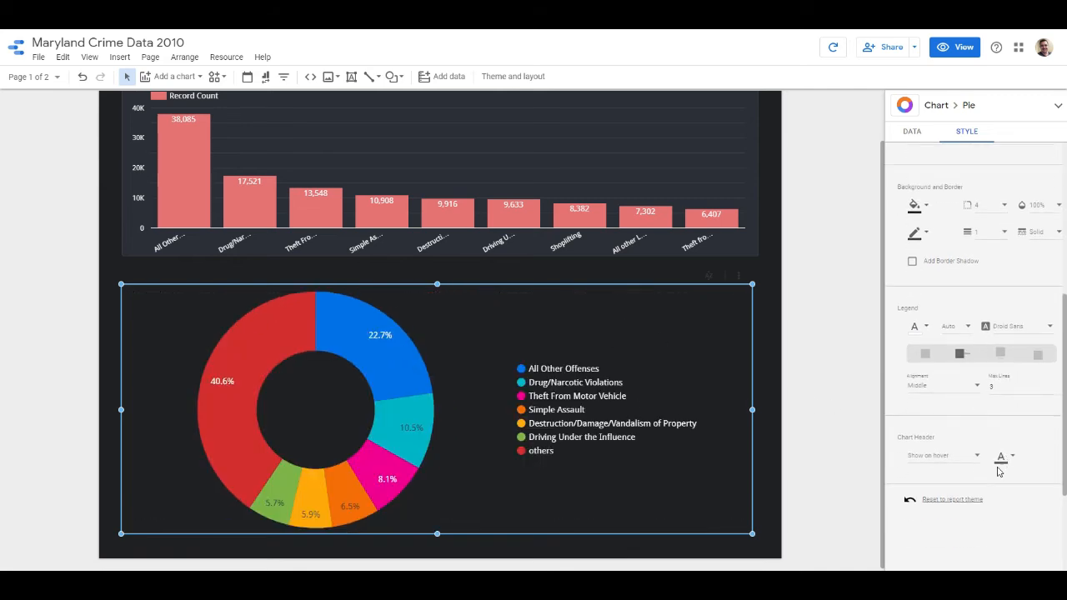
left_click(972, 458)
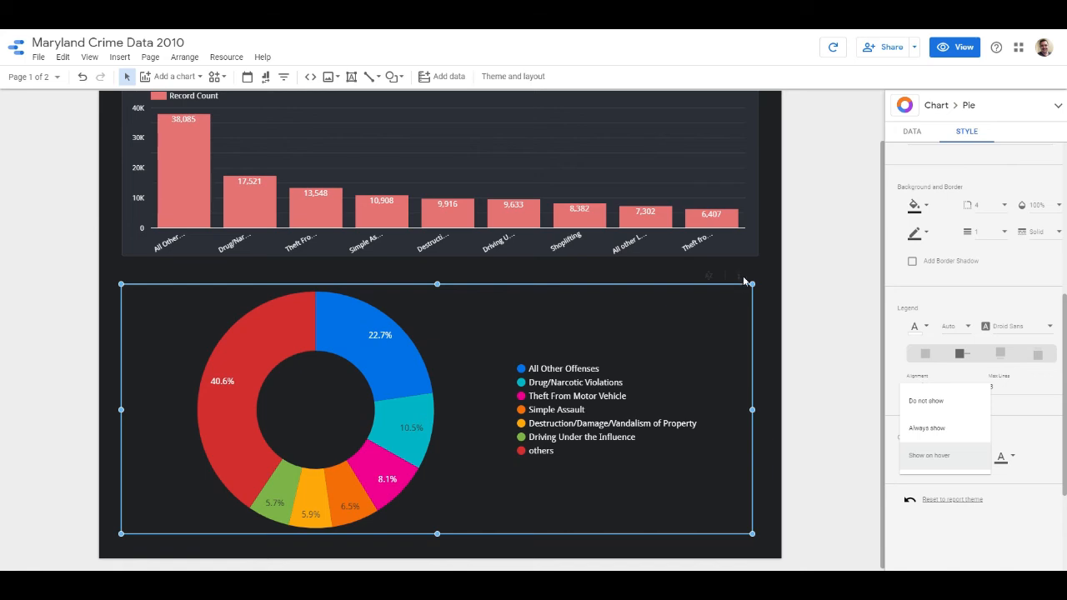
left_click(936, 436)
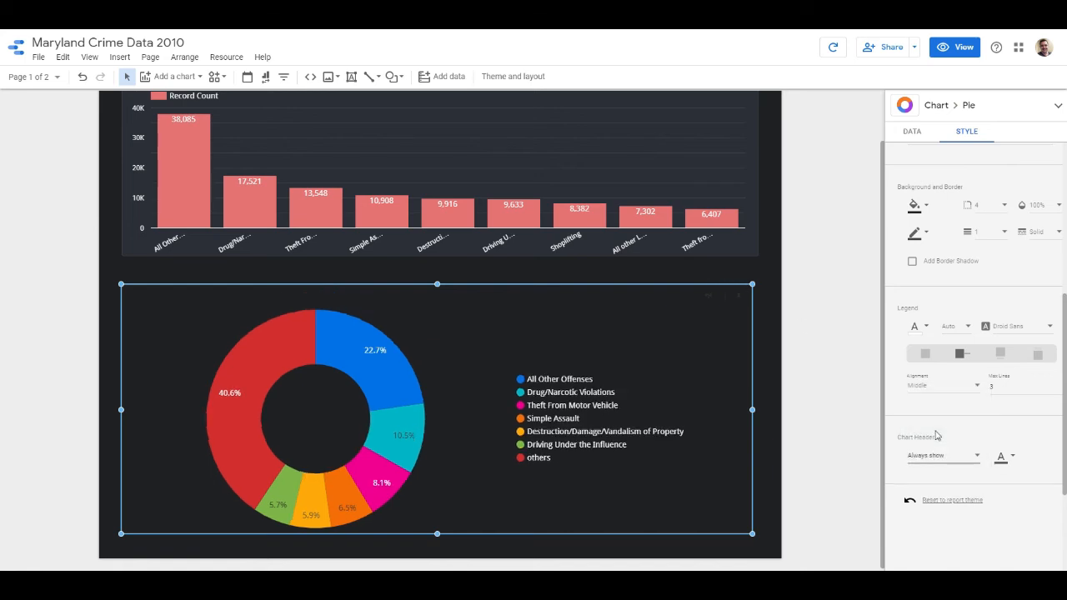
- In view mode, try sorting the donut chart by Crime Name2 and return to sorting by Record Count
left_click(955, 48)
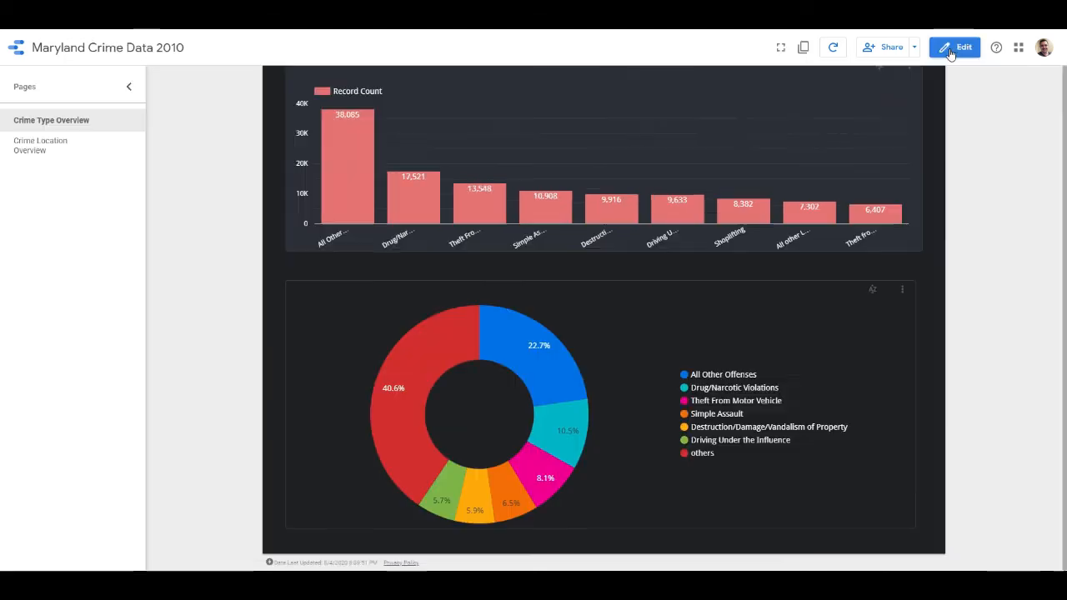
left_click(875, 290)
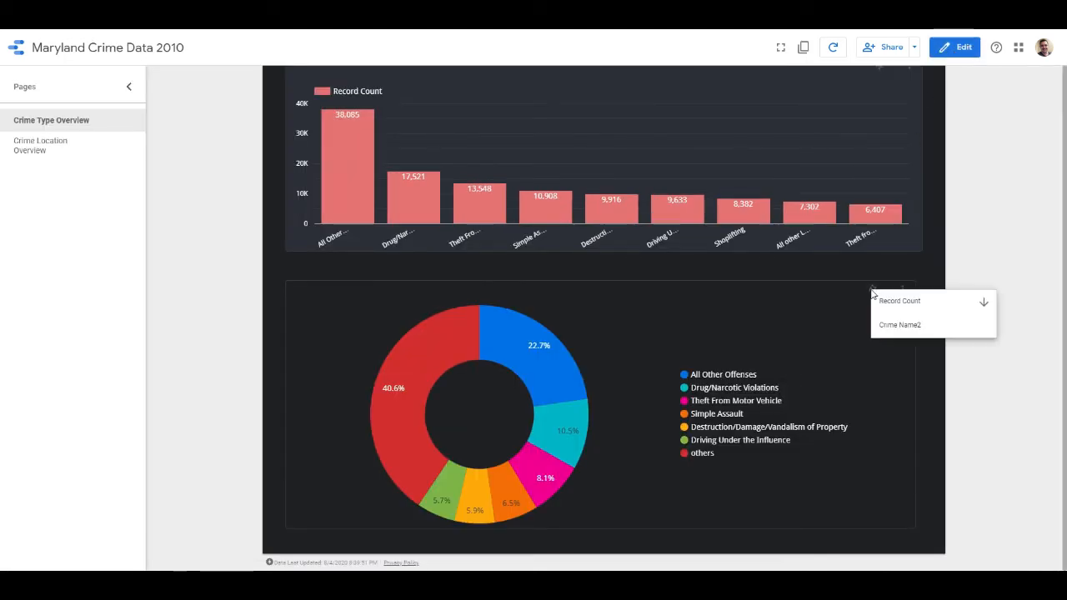
left_click(911, 327)
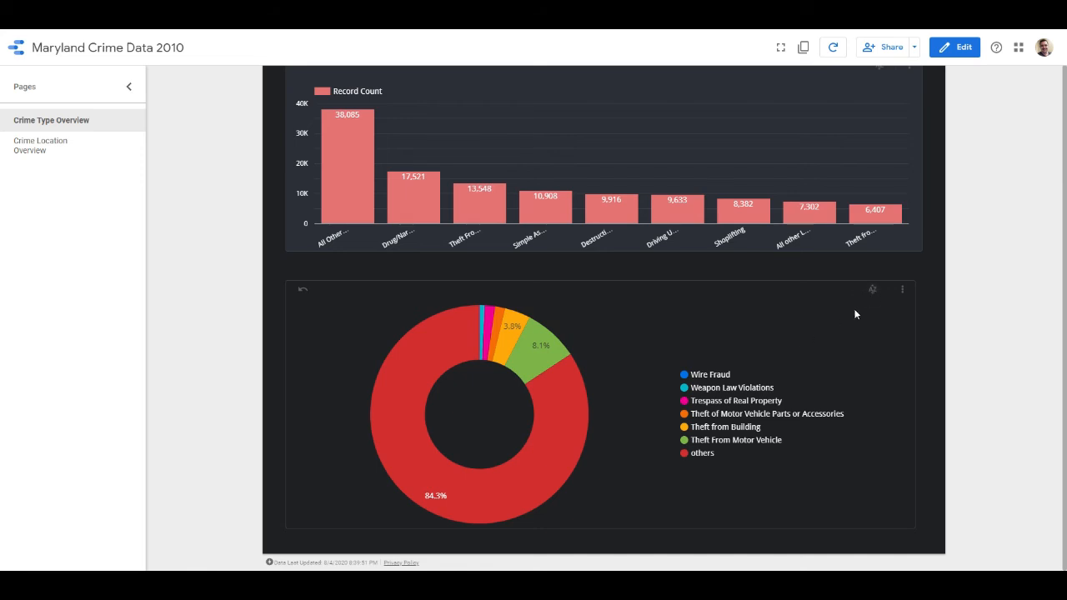
mouse_move(540, 362)
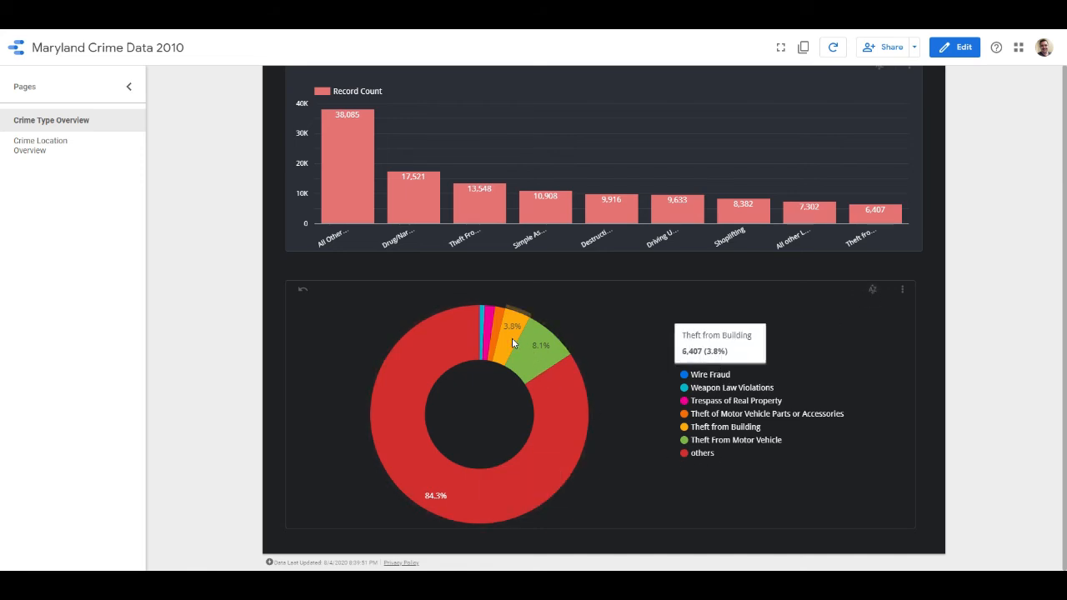
mouse_move(493, 322)
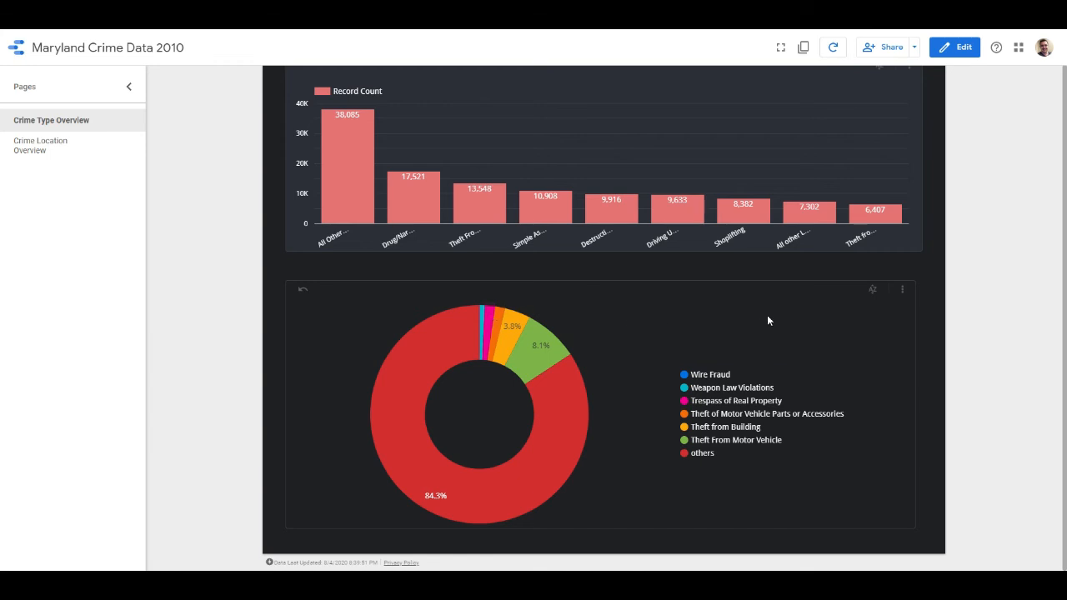
left_click(872, 290)
left_click(916, 304)
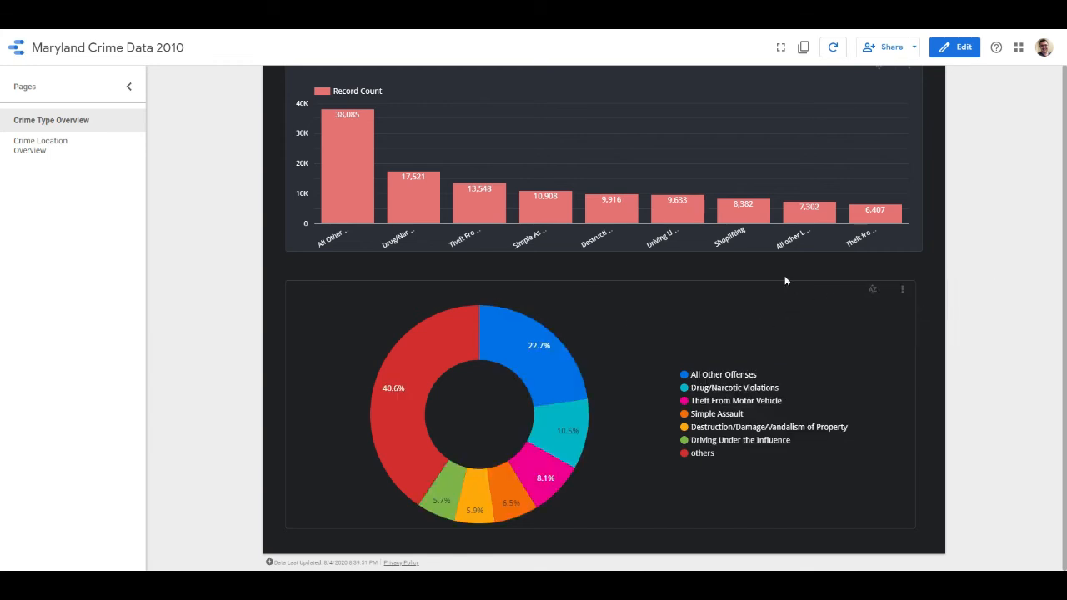
- Look through the donut chart's sort, reset and export options, and return to edit mode
left_click(904, 294)
mouse_move(966, 302)
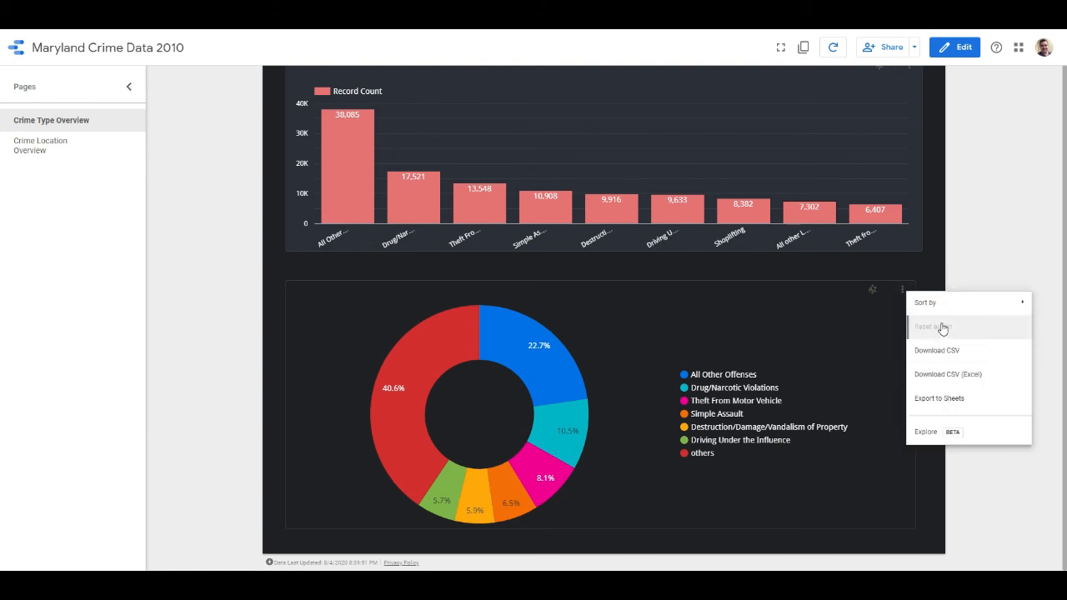
left_click(986, 214)
left_click(962, 50)
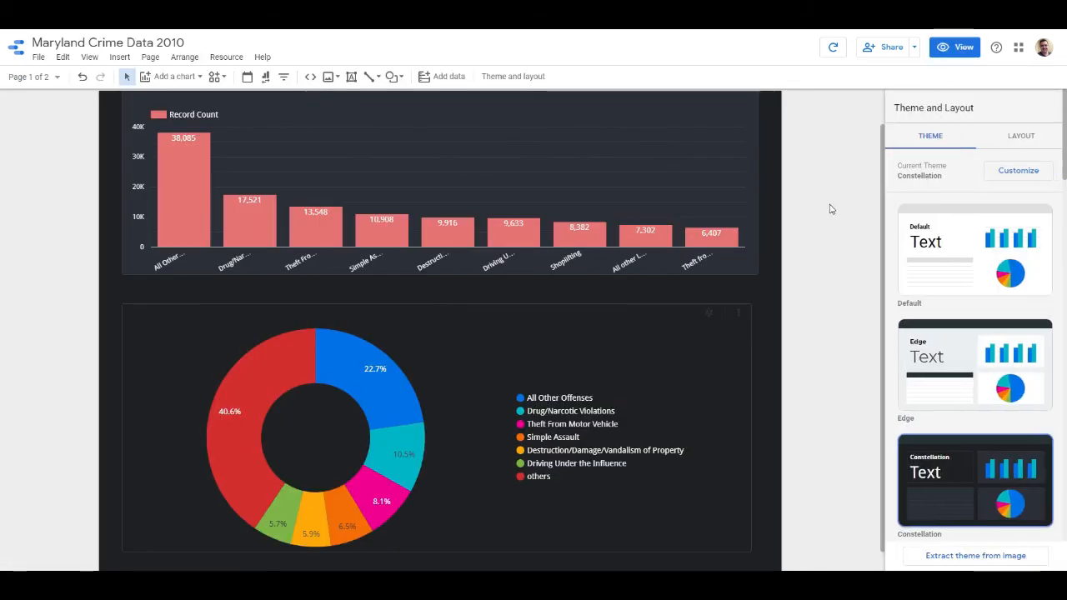
left_click(535, 443)
left_click(811, 247)
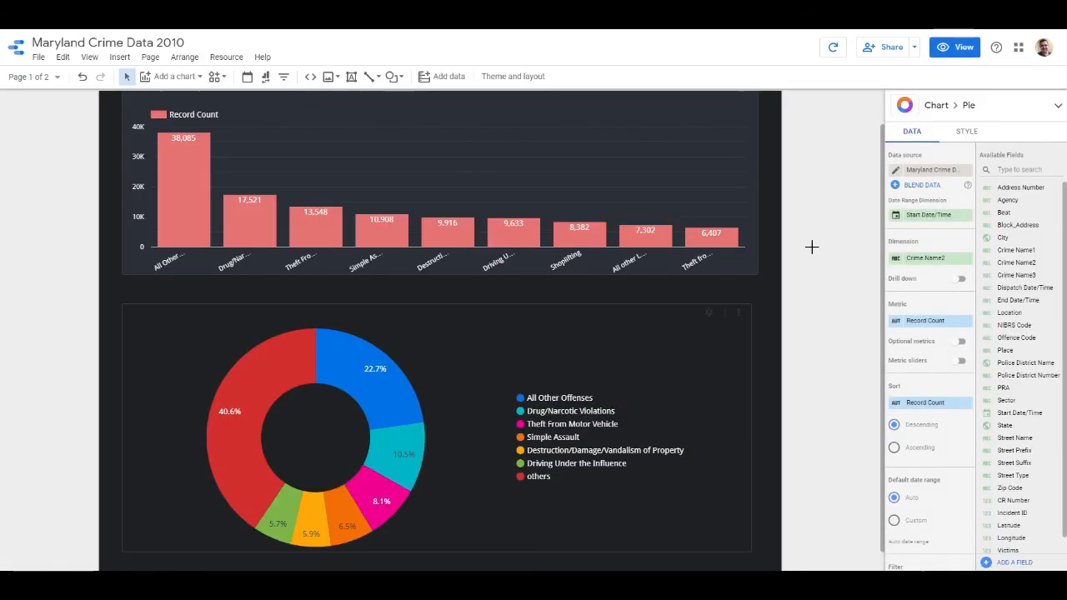
- Add a new page to the report and name it Crime Type Overview 2
left_click(33, 75)
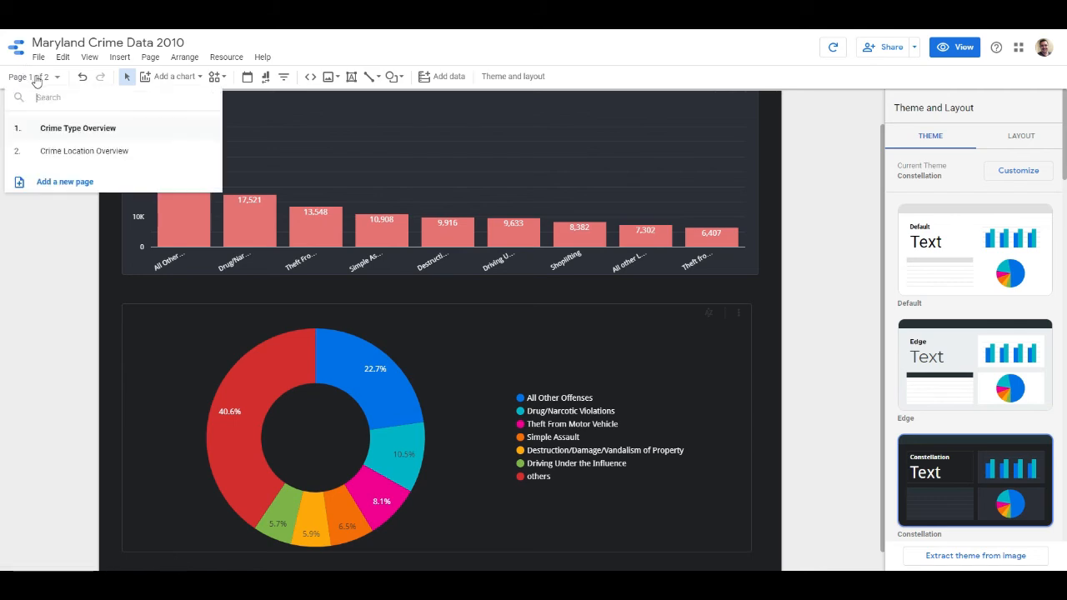
left_click(38, 184)
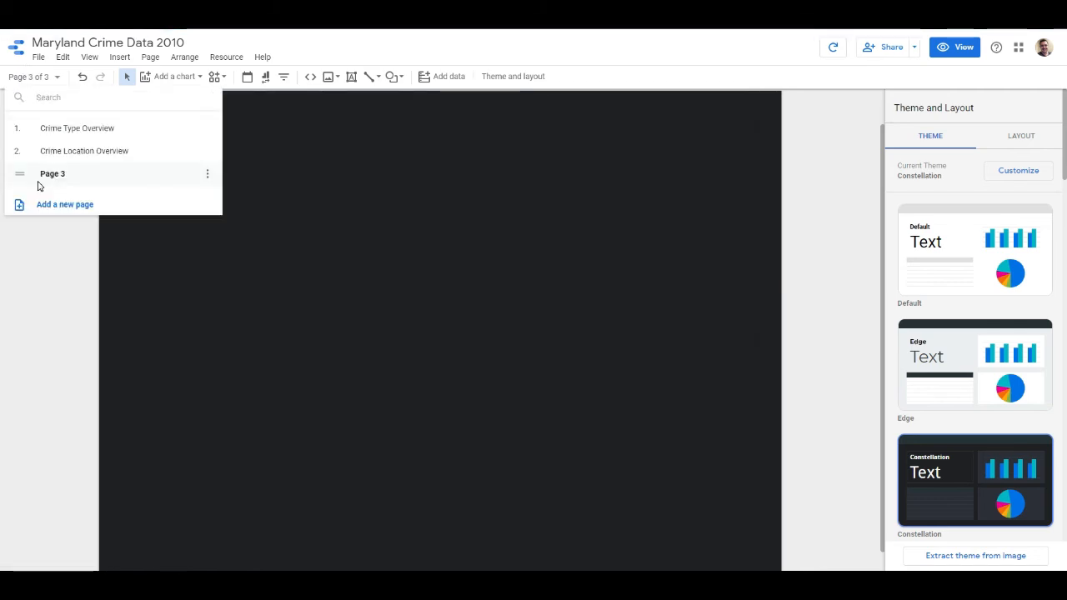
mouse_move(86, 178)
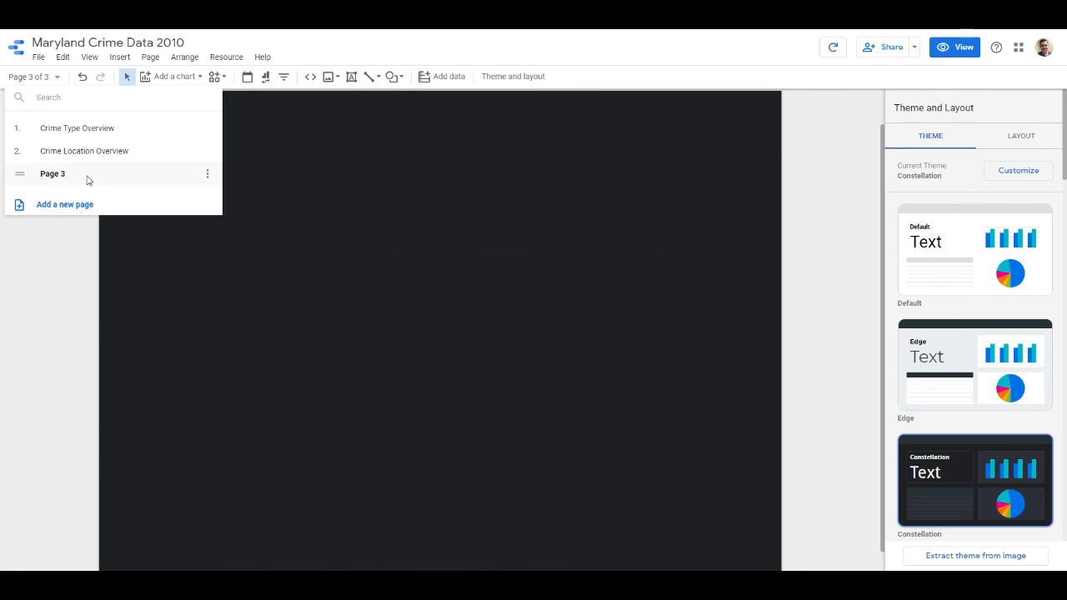
left_click(209, 177)
left_click(242, 176)
key("BackSpace")
key("BackSpace")
key("BackSpace")
key("BackSpace")
type("Crime Type OverV")
type("iew 2")
left_click(178, 198)
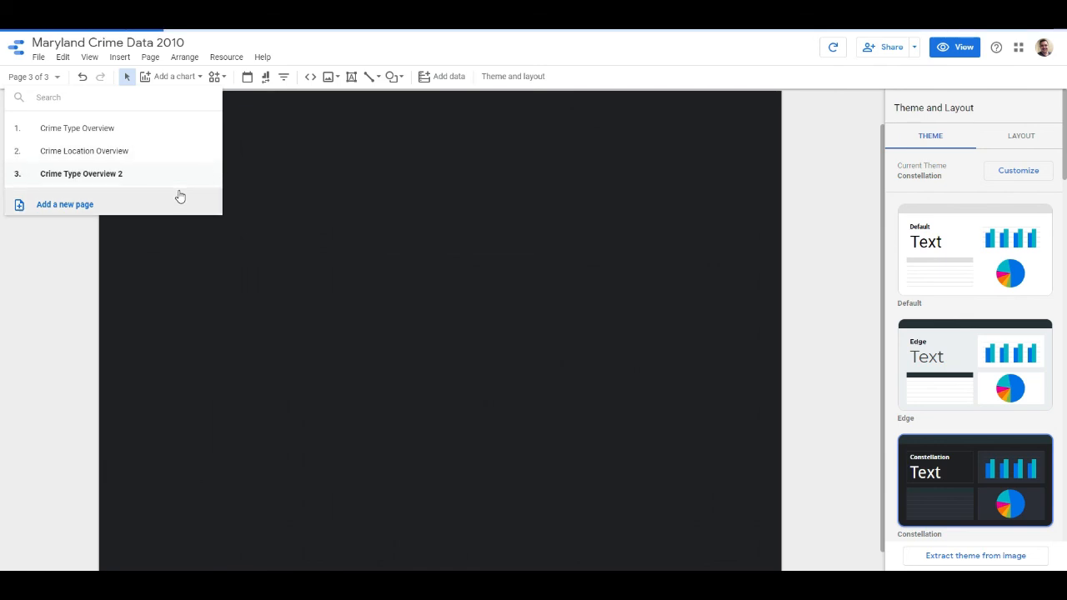
- Move the Crime Type Overview 2 page ahead of Crime Location Overview in the page order
left_click_drag(156, 179, 153, 163)
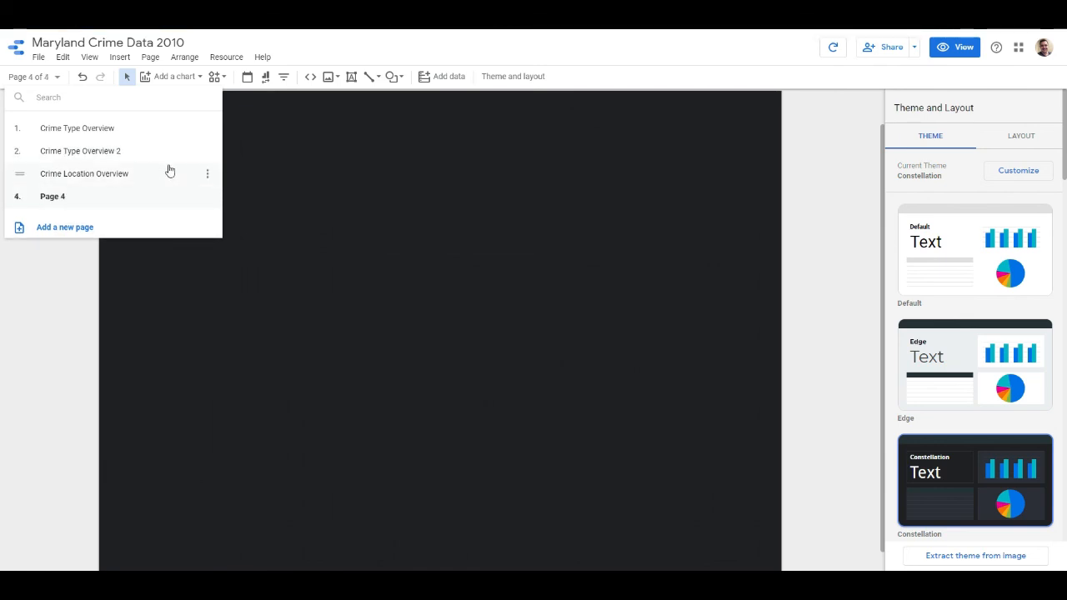
left_click_drag(19, 174, 90, 160)
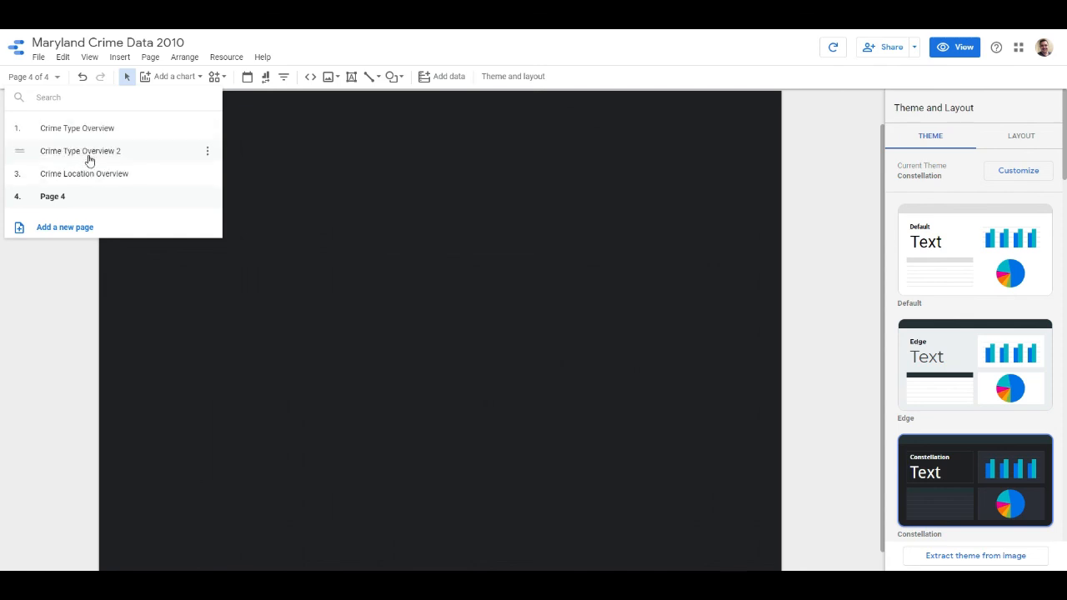
- Delete the extra Page 4 and open the Crime Type Overview 2 page
left_click(207, 197)
left_click(239, 281)
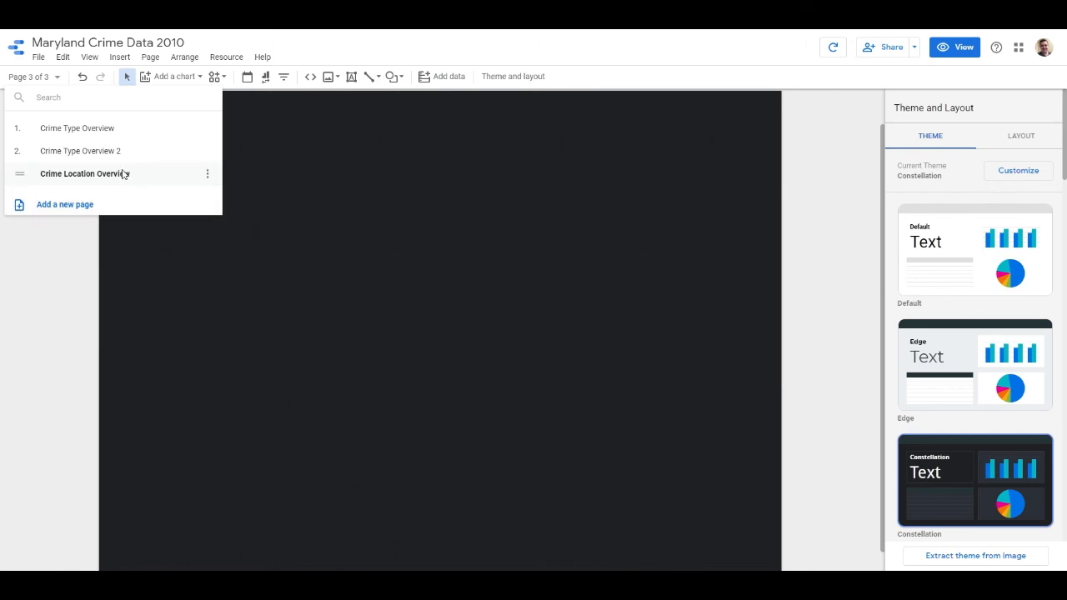
left_click(117, 150)
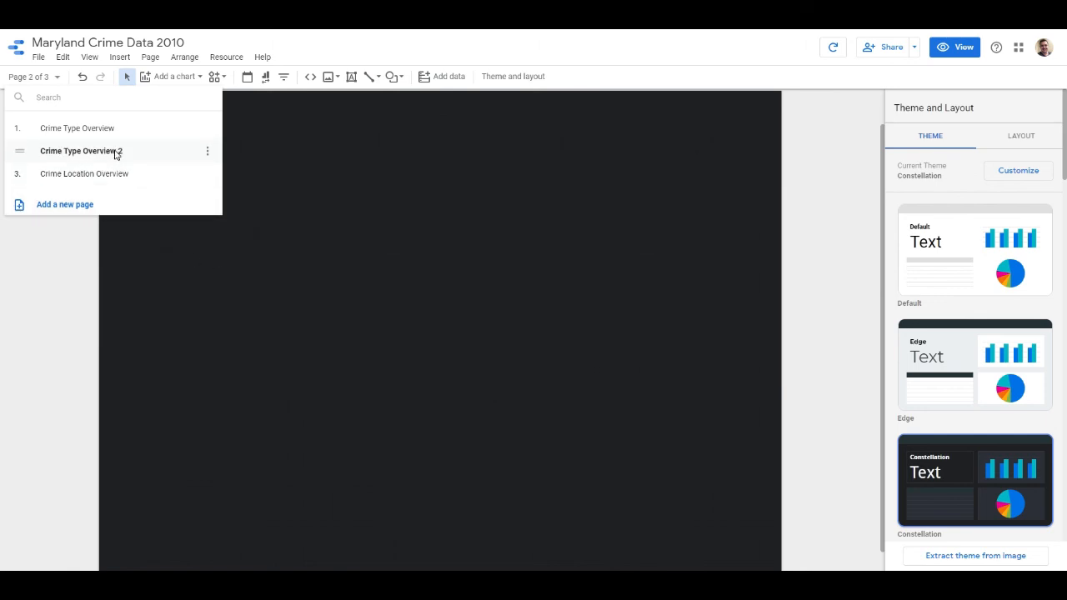
left_click(828, 167)
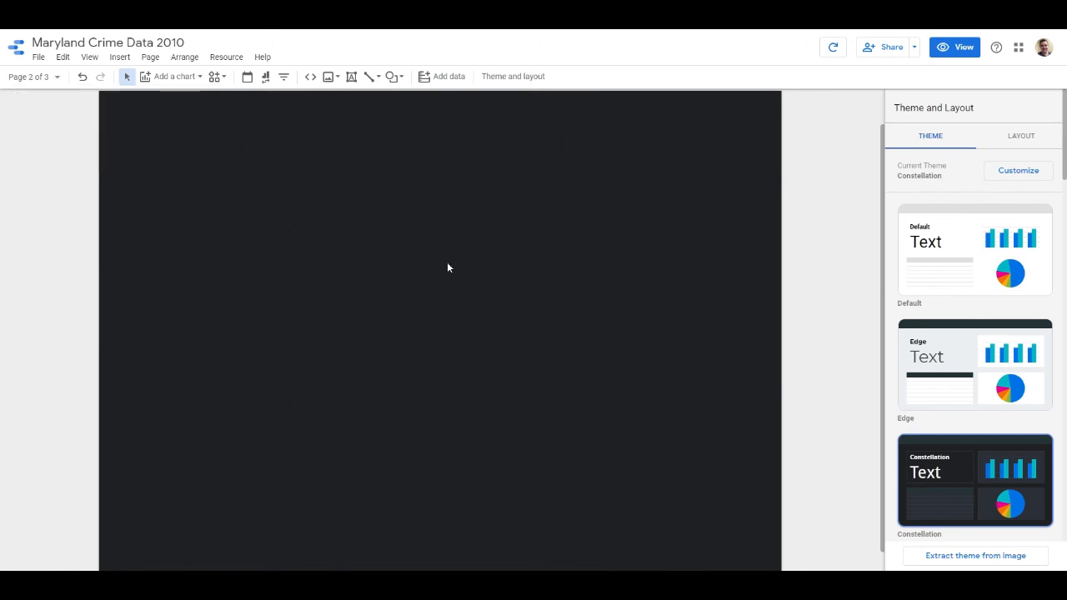